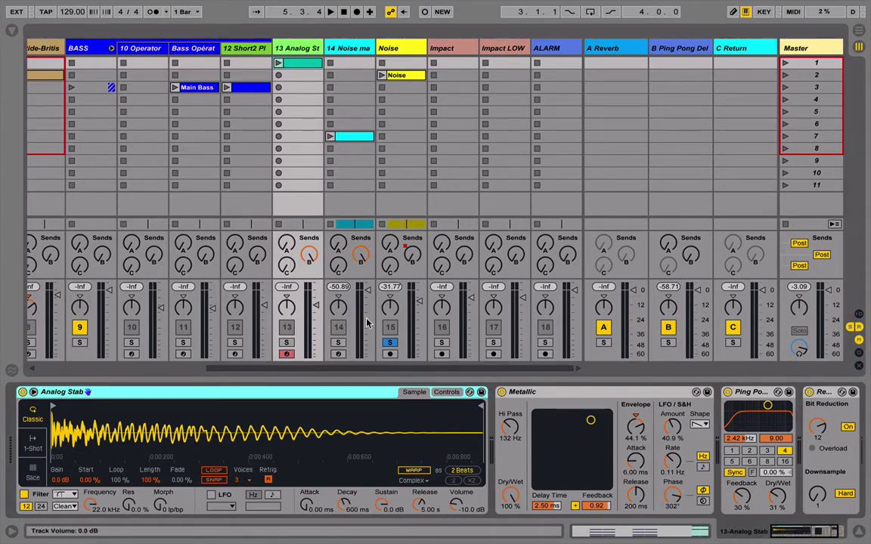
Solo the Analog Stab track, bypass its Metallic, Ping Pong Delay and Redux effects, and turn its send B down to minimum.
left_click(288, 343)
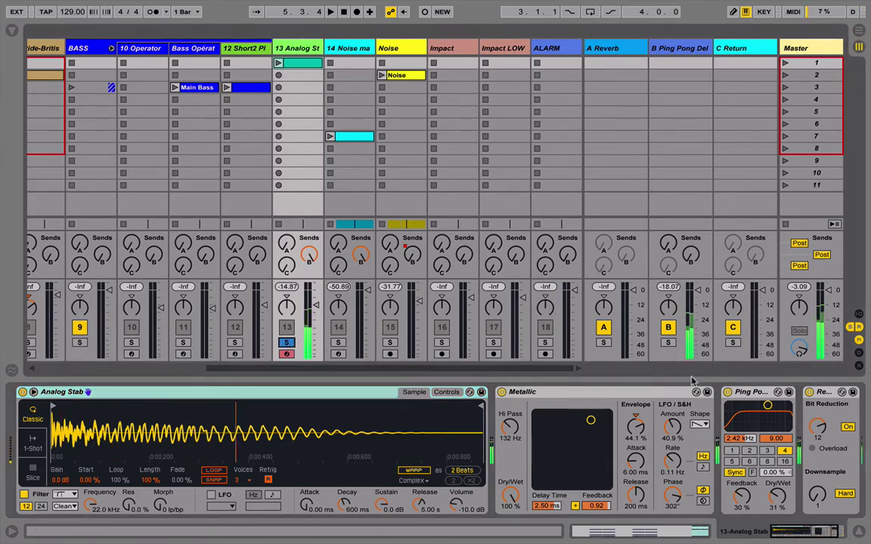
left_click(501, 392)
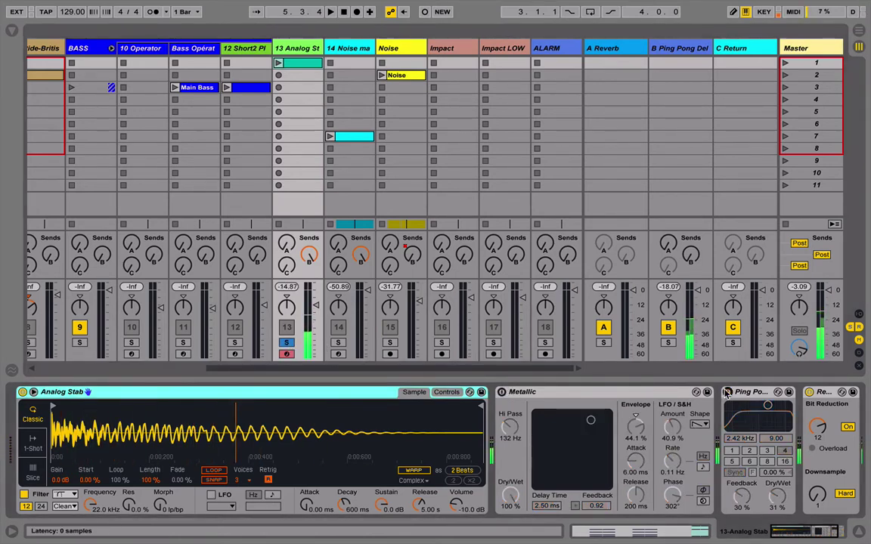
left_click(728, 391)
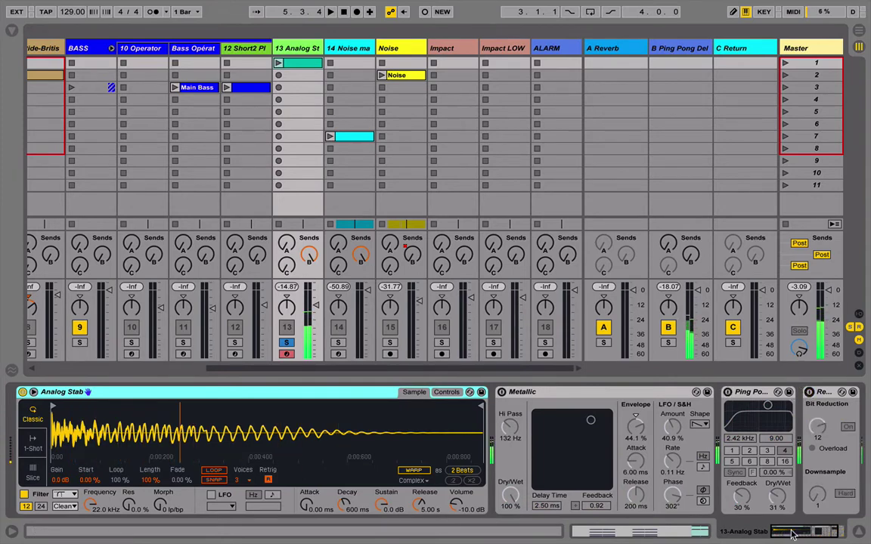
left_click(844, 534)
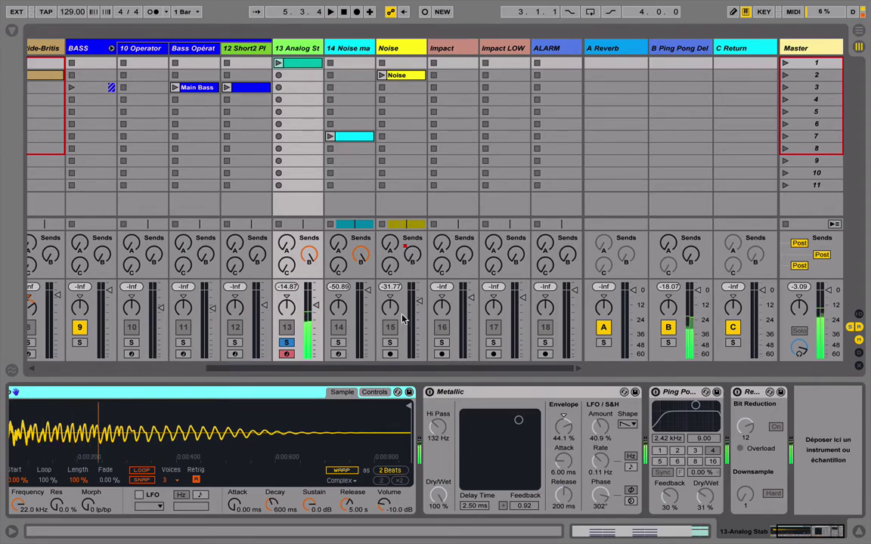
left_click_drag(309, 254, 309, 287)
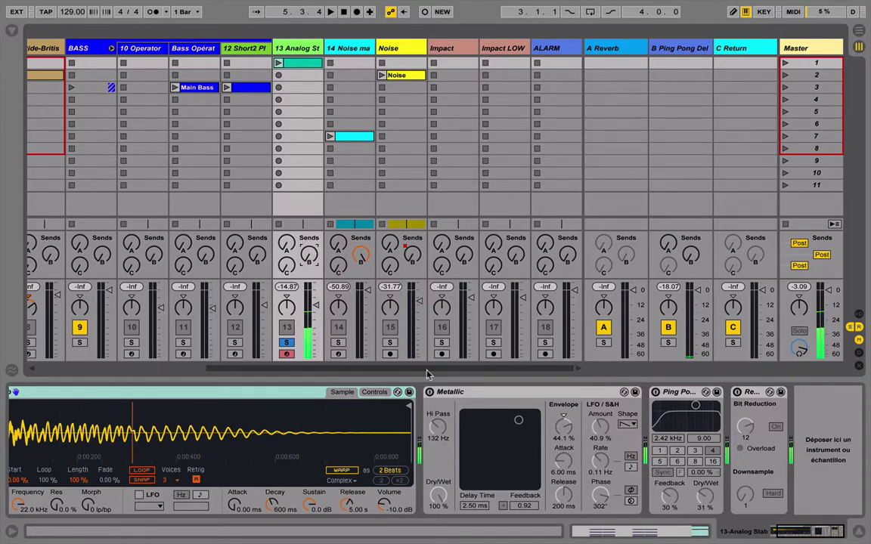
Re-enable Metallic, Ping Pong Delay and Redux on the Analog Stab track, and try raising send B before resetting it to minimum.
left_click(511, 392)
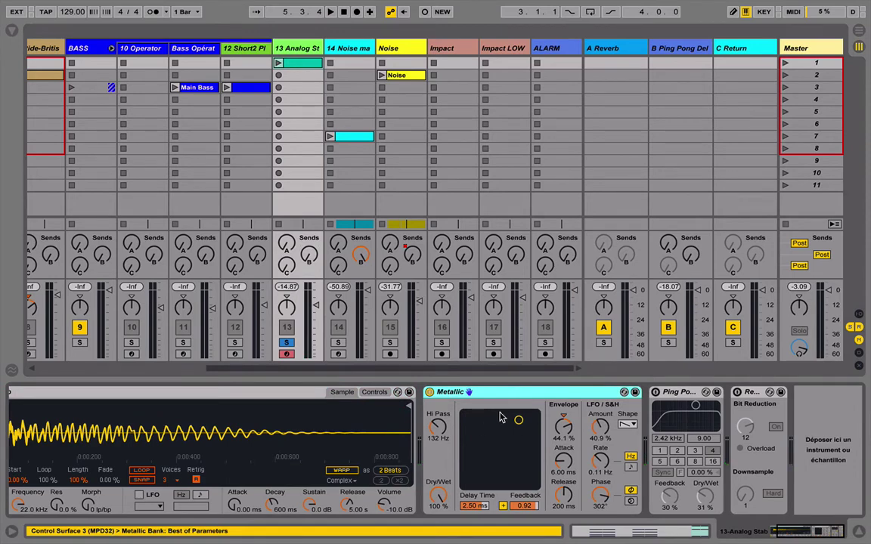
left_click(656, 393)
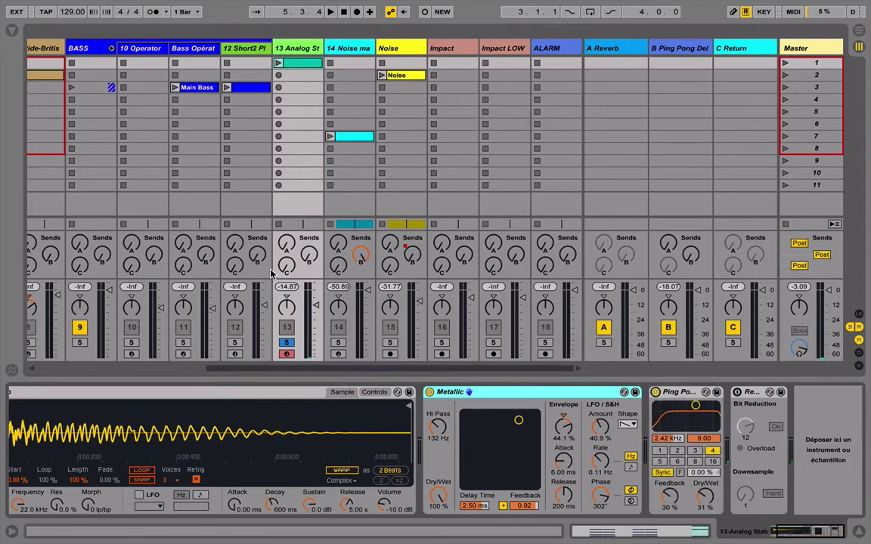
left_click_drag(309, 257, 308, 226)
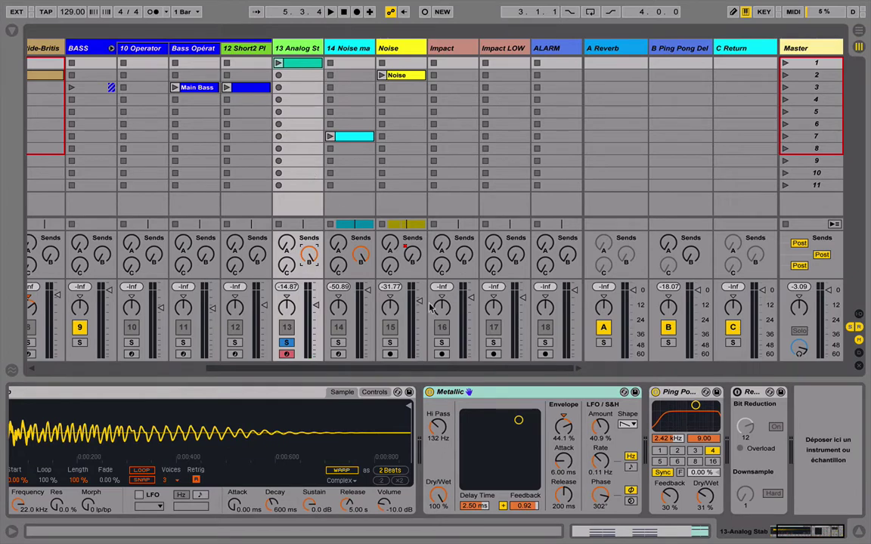
key("Delete")
left_click(737, 392)
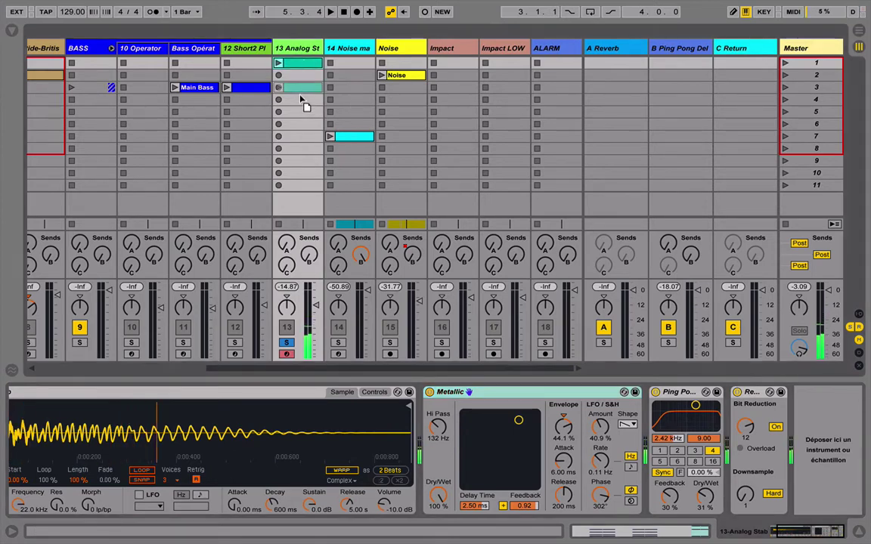
Move the Analog Stab clip to scene 7, open its MIDI notes and select all of them.
left_click(301, 124)
left_click_drag(300, 140, 300, 137)
double_click(300, 137)
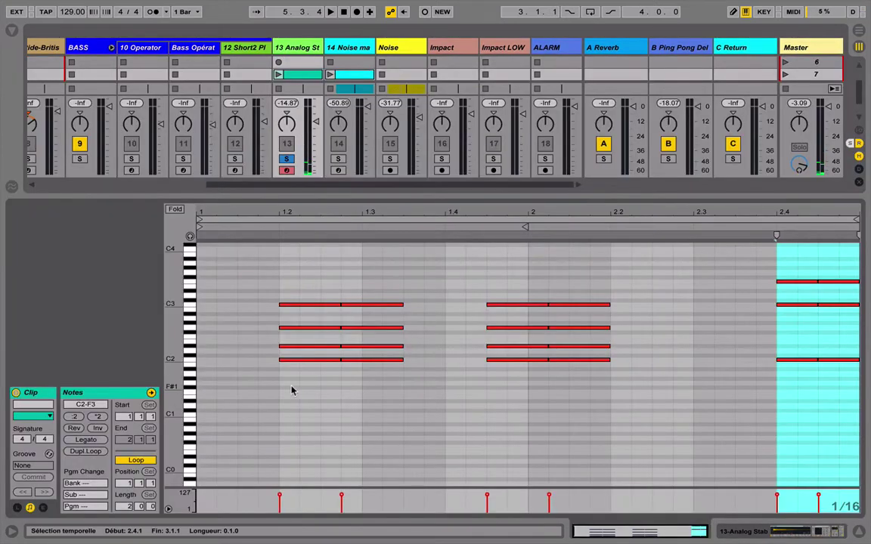
left_click_drag(263, 403, 860, 277)
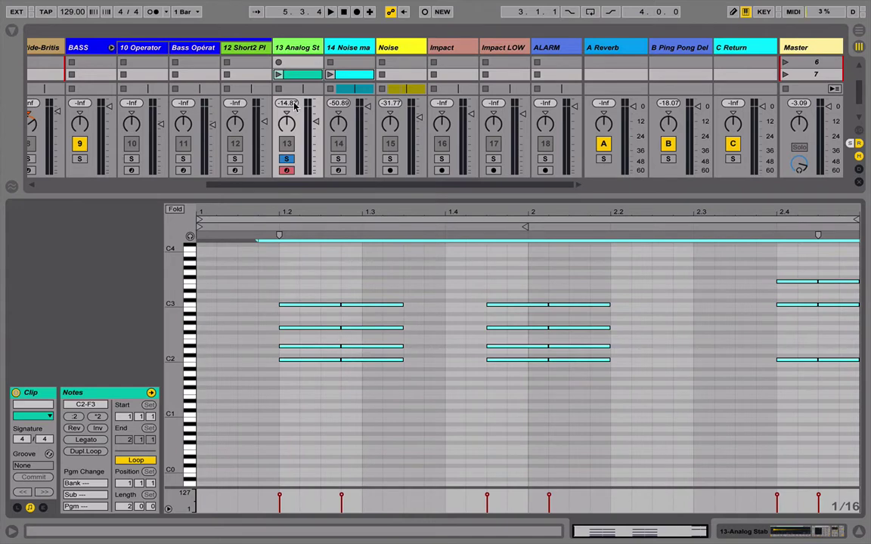
Audition the Analog Stab clip, stop playback, and shrink the note editor to bring back the full session grid.
left_click(277, 76)
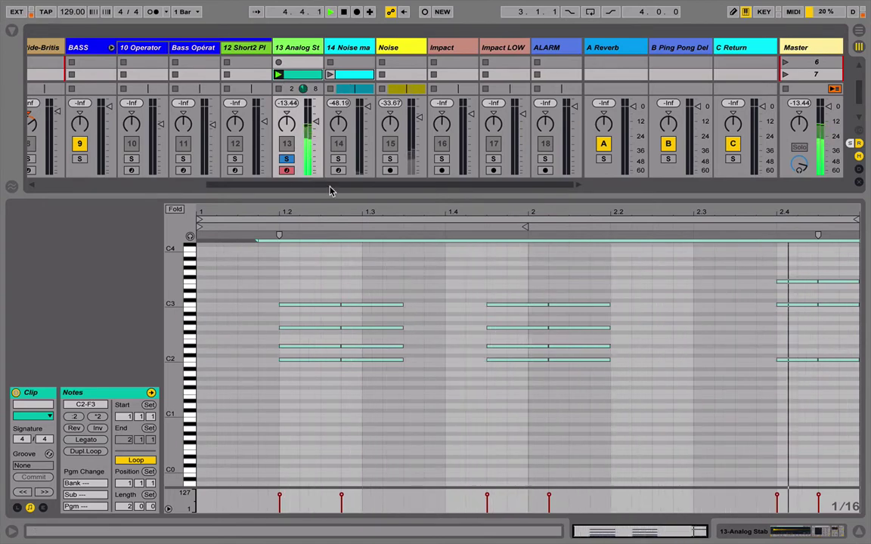
key("space")
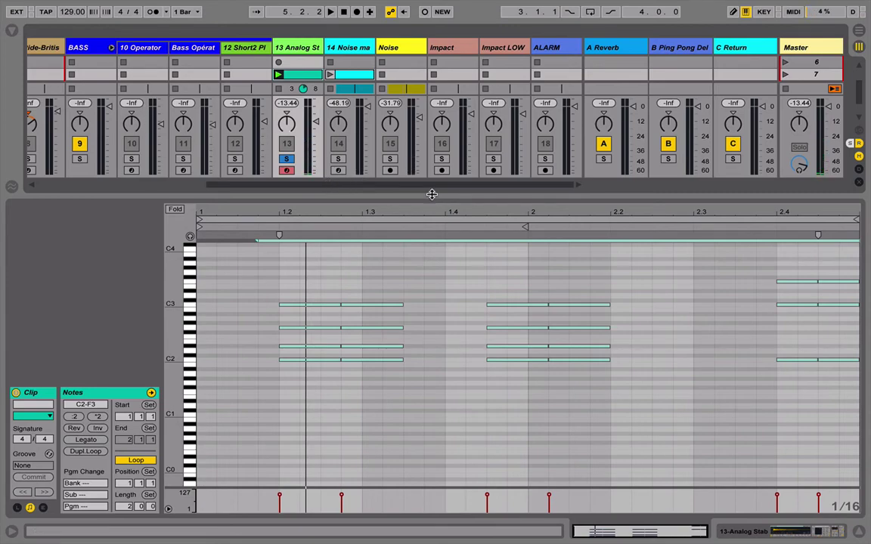
left_click_drag(432, 195, 431, 378)
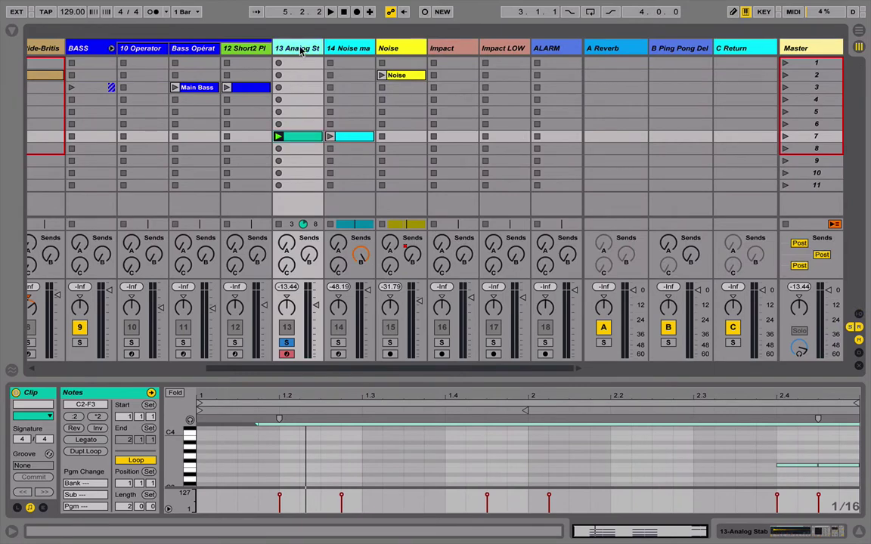
Show the Analog Stab track's device chain from its start and stop the track's clip.
left_click(278, 301)
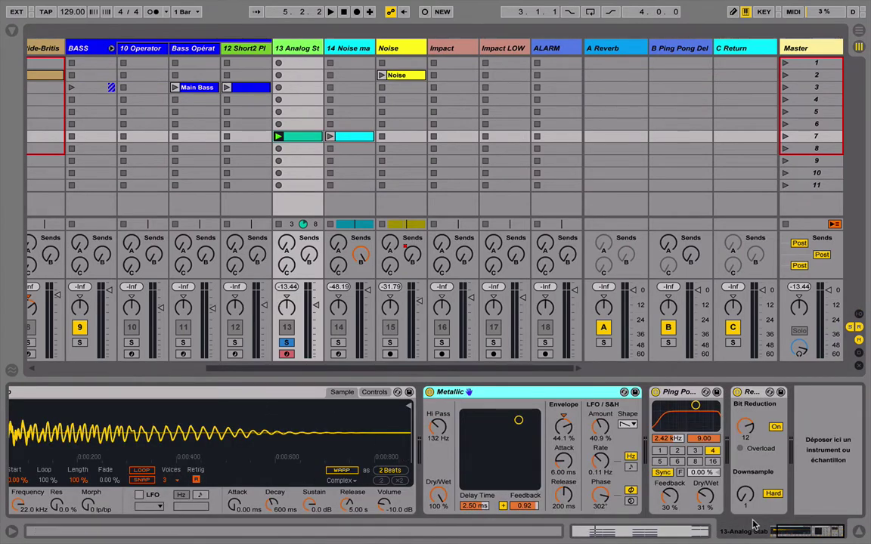
left_click(786, 532)
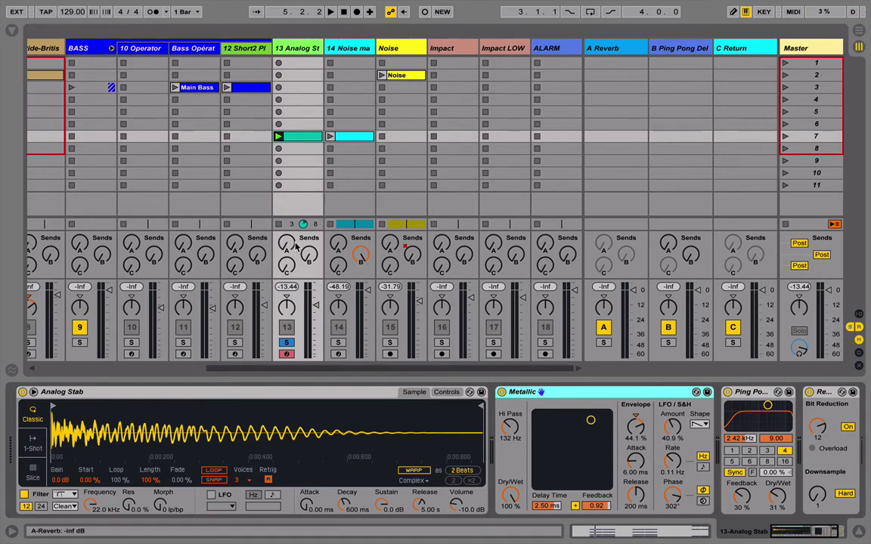
left_click(278, 225)
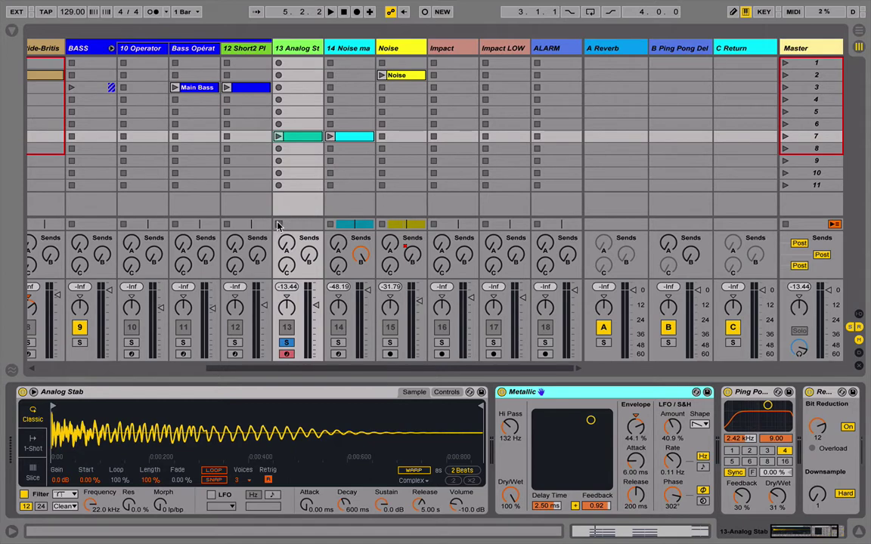
Solo the Noise track and bypass its Frequency Shifter and Erosion effects.
left_click(395, 76)
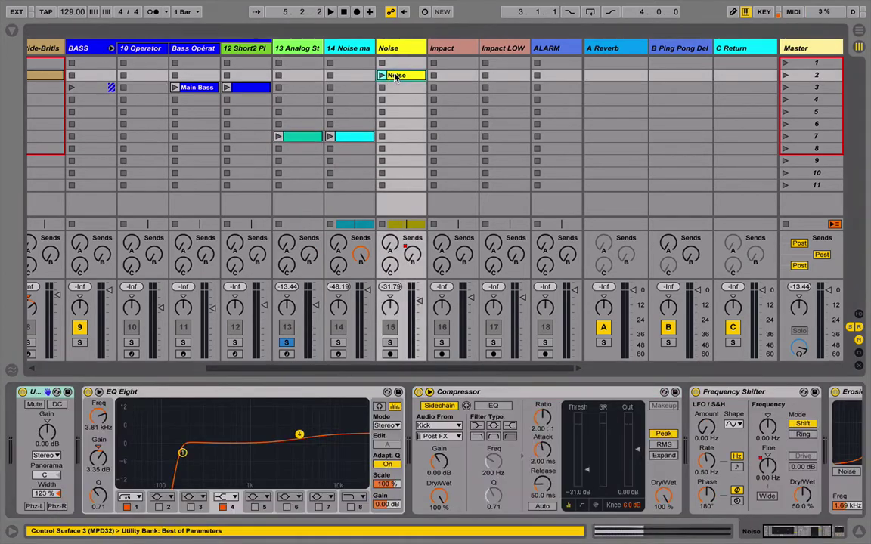
left_click(389, 343)
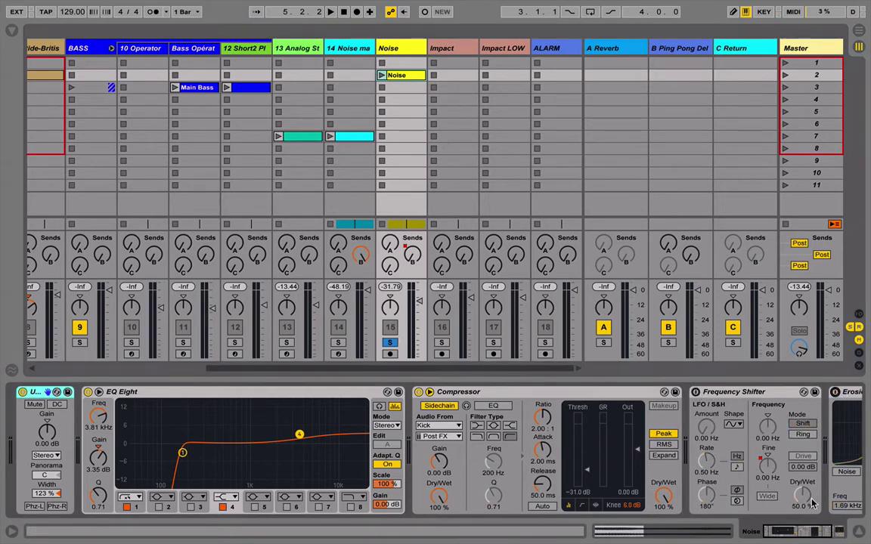
left_click_drag(809, 533, 837, 533)
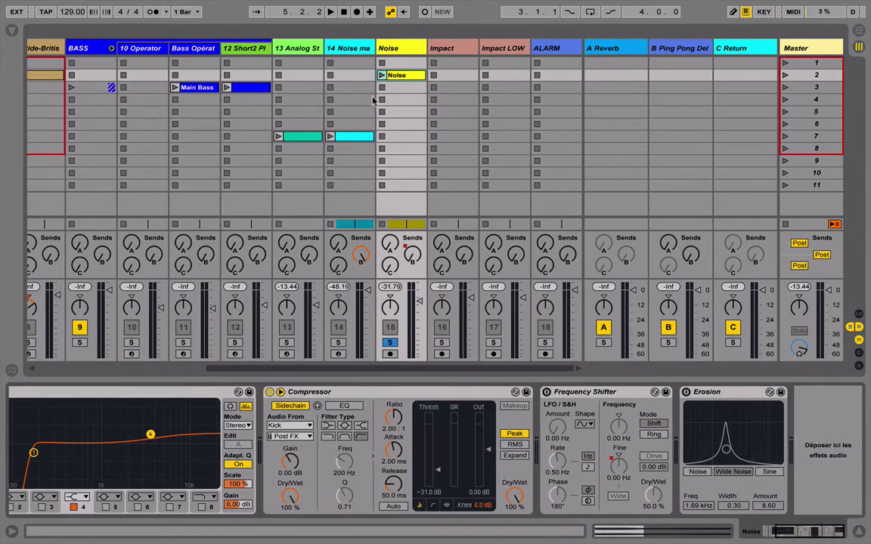
Launch the Noise clip and show its audio sample.
left_click(382, 75)
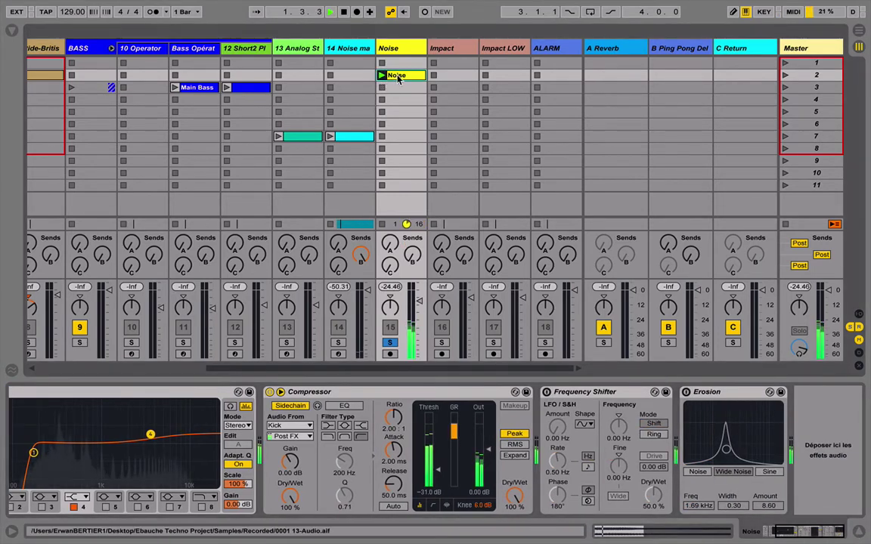
left_click(397, 76)
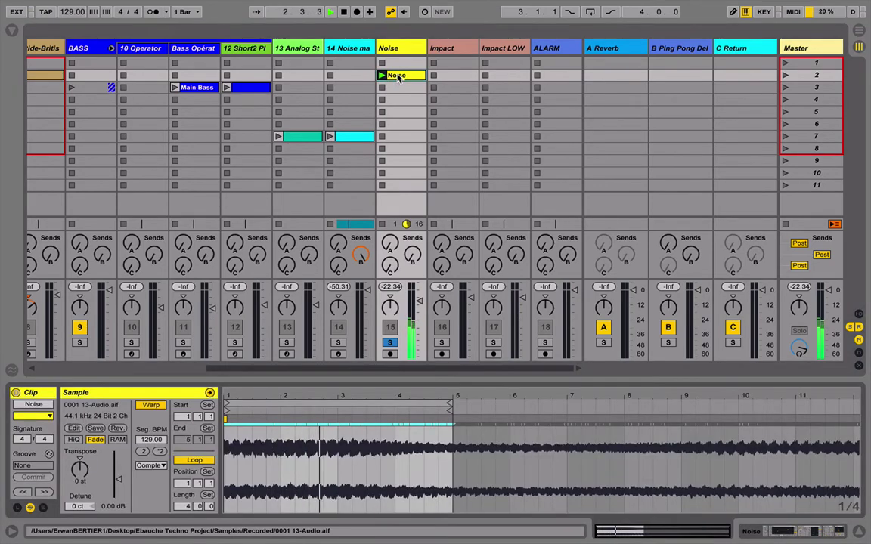
Compare the Noise track with its sidechain Compressor on and off, leave the Compressor bypassed, and stop playback.
left_click(401, 62)
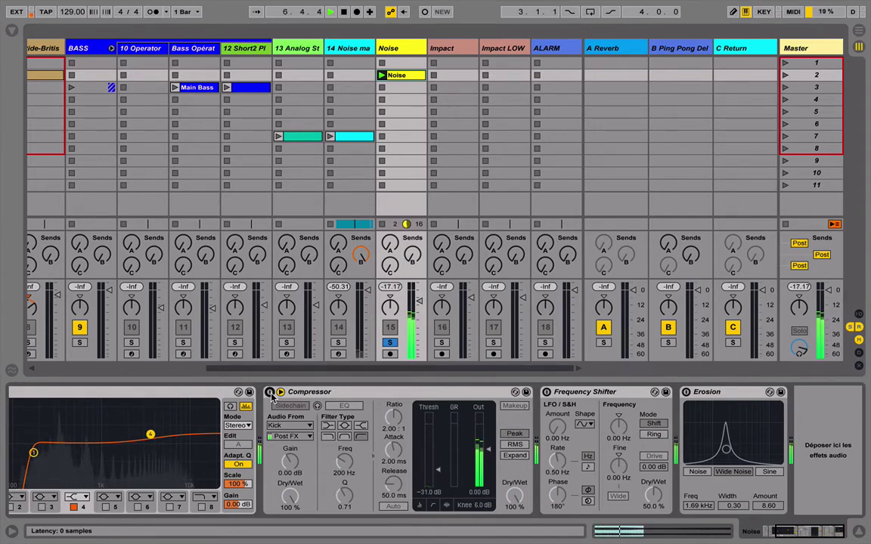
left_click(270, 393)
left_click(270, 392)
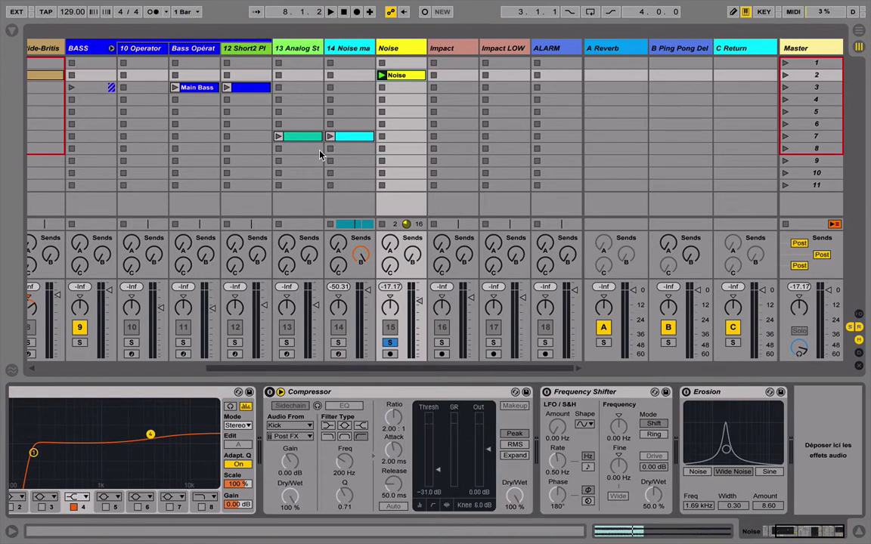
Select the Noise makers track, stop its clip, and open the notes of its scene 7 clip.
left_click(305, 50)
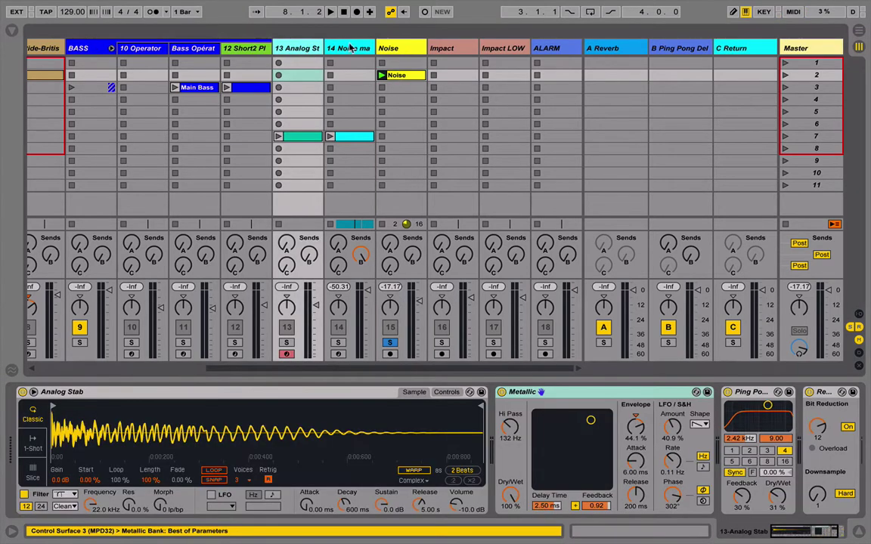
left_click(350, 47)
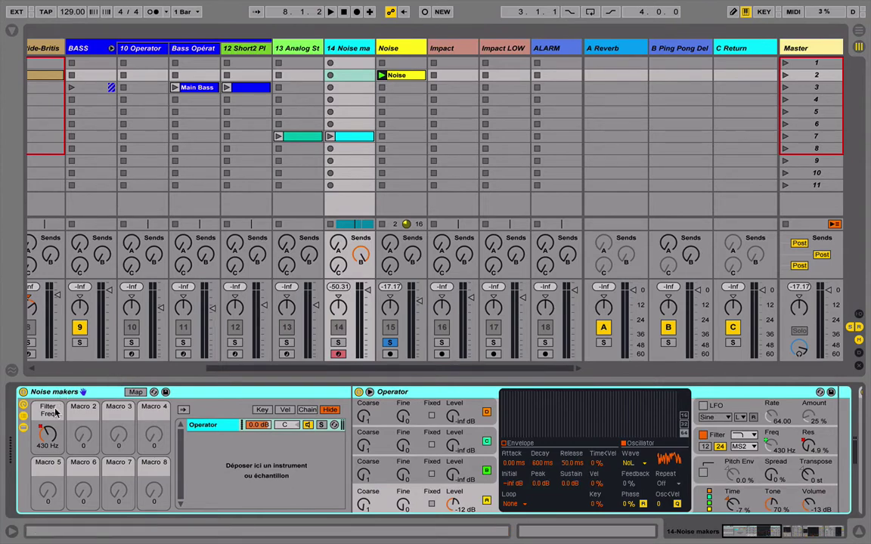
left_click(352, 140)
left_click(330, 224)
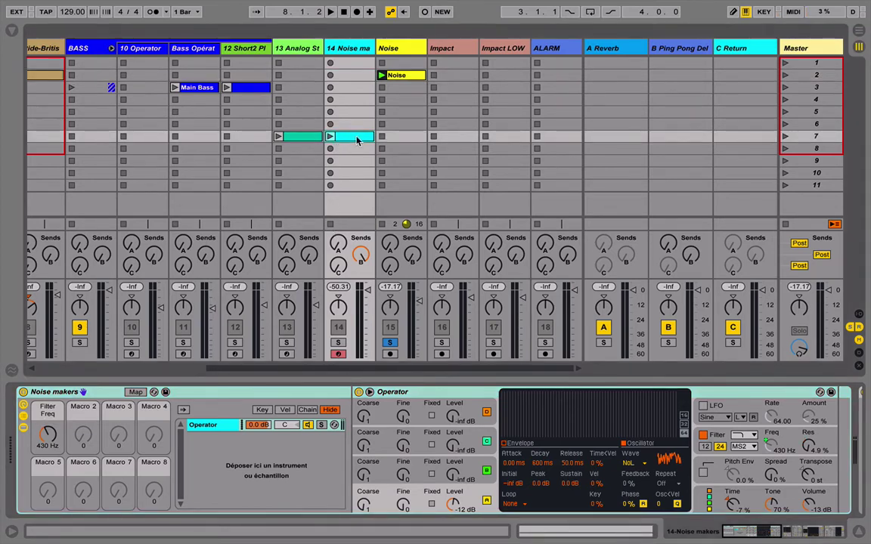
double_click(358, 138)
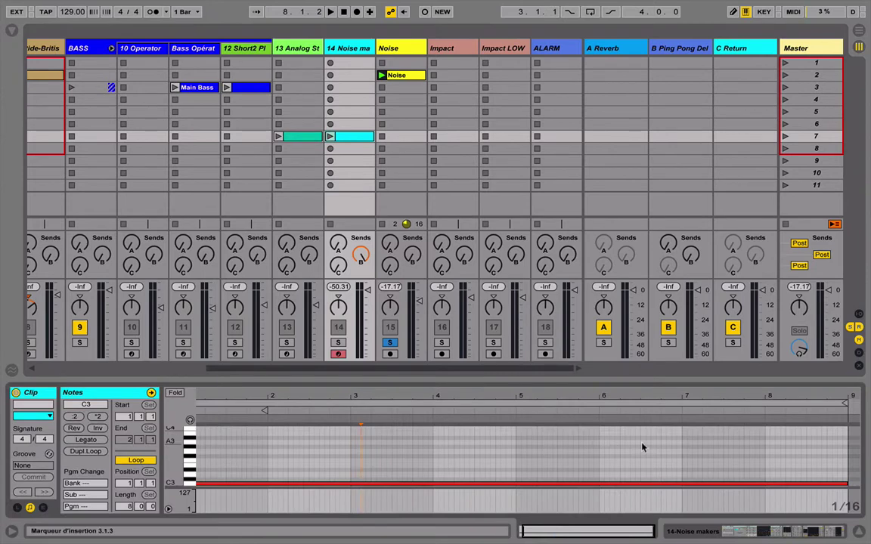
Launch the Noise makers clip in scene 7 and solo its track.
key("Return")
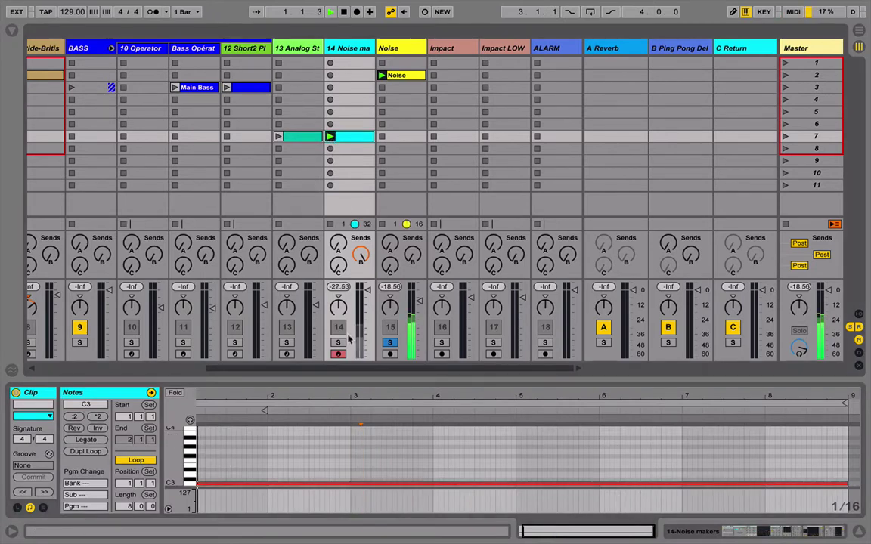
left_click(338, 344)
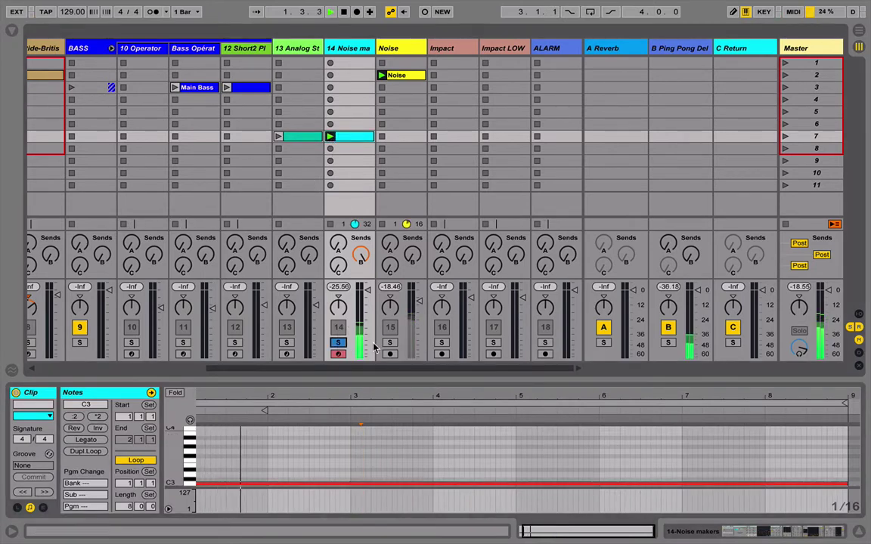
Bypass the Frequency Shifter on the Noise makers track and view the rest of its effect chain.
left_click(350, 50)
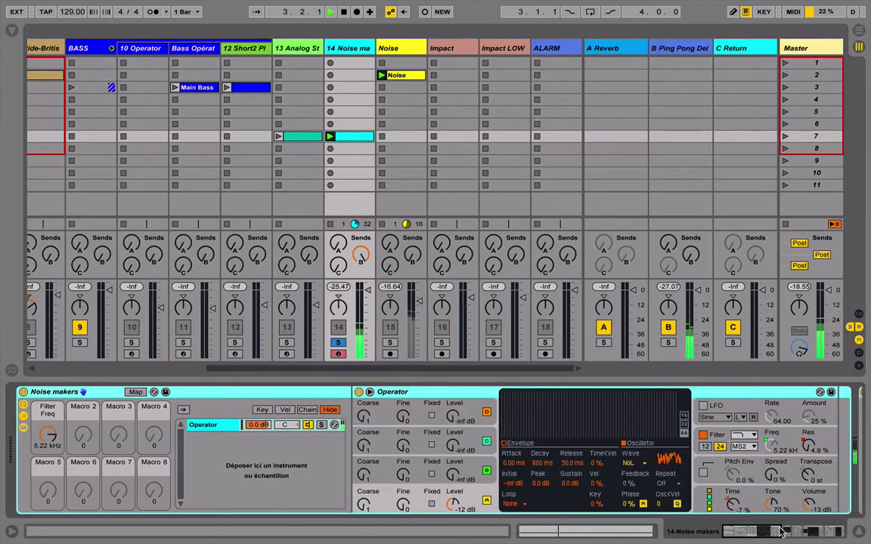
left_click(818, 531)
left_click(441, 392)
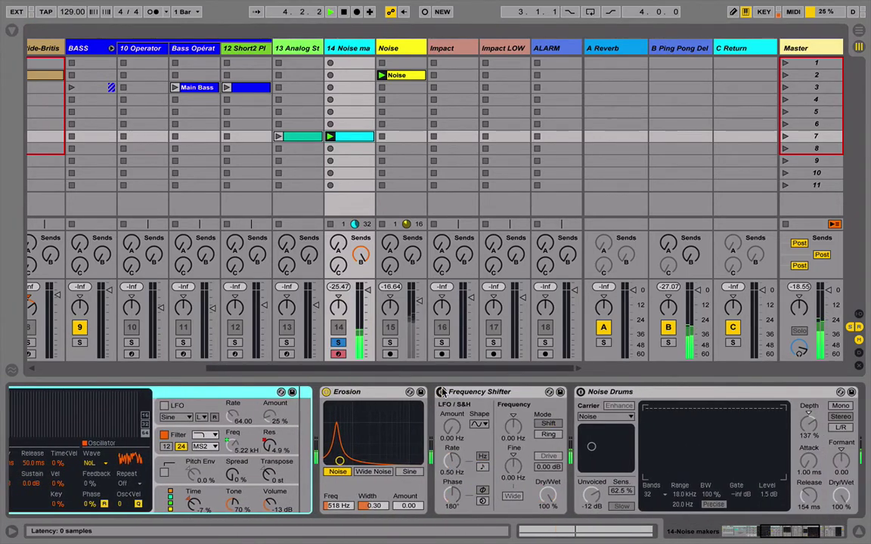
scroll(668, 464, "down", 5)
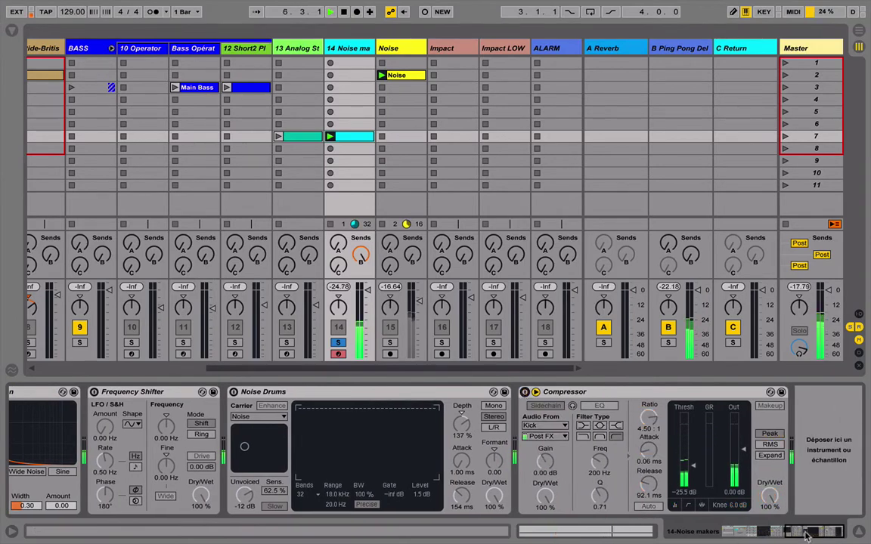
Set the Filter Freq macro of the Noise makers rack to about 1.20 kHz and stop playback.
left_click(772, 535)
left_click(744, 532)
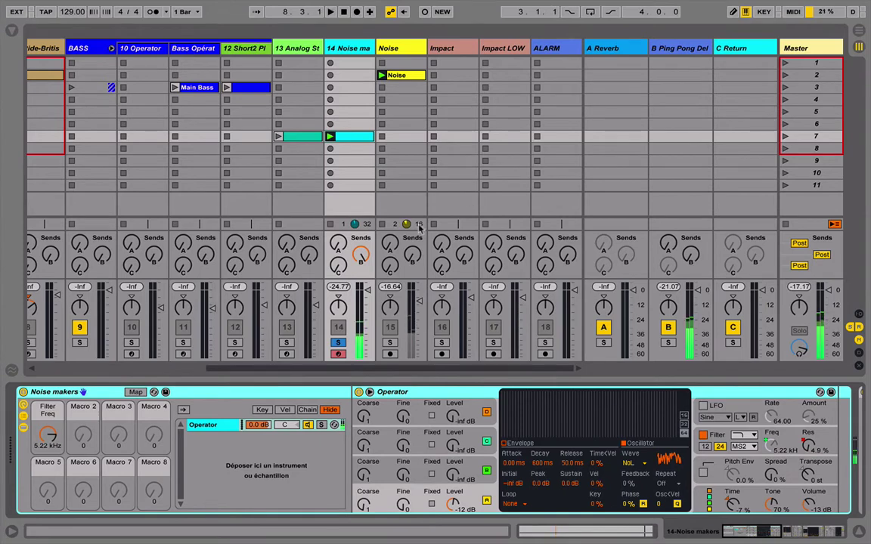
mouse_move(51, 442)
left_mouse_down()
mouse_move(51, 484)
mouse_move(54, 444)
left_mouse_up()
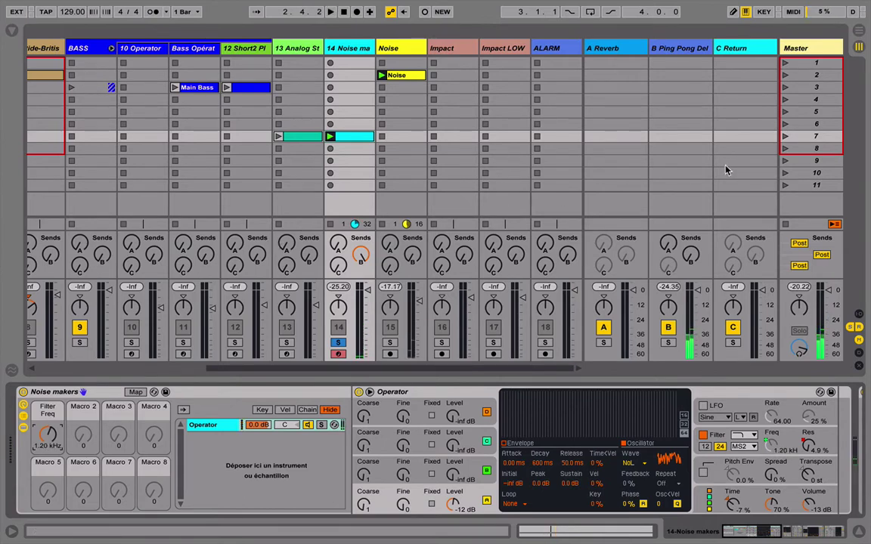
Load Utility, Simple Delay, Reverb and Limiter, in that order, onto the C Return track.
left_click(756, 47)
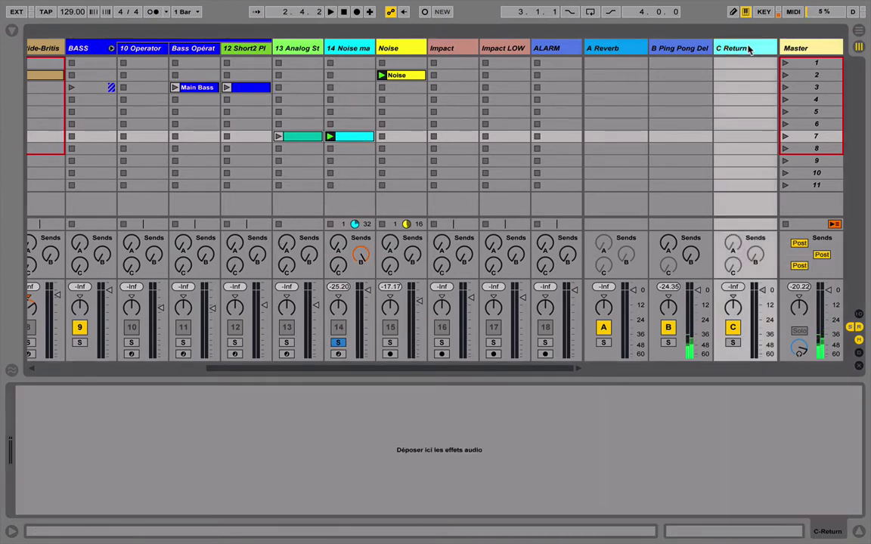
left_click(9, 30)
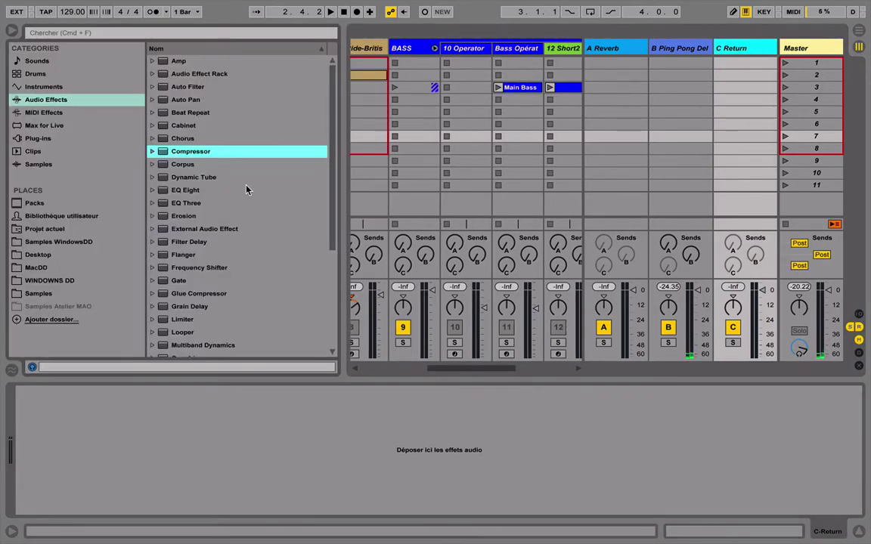
scroll(225, 281, "down", 5)
double_click(188, 324)
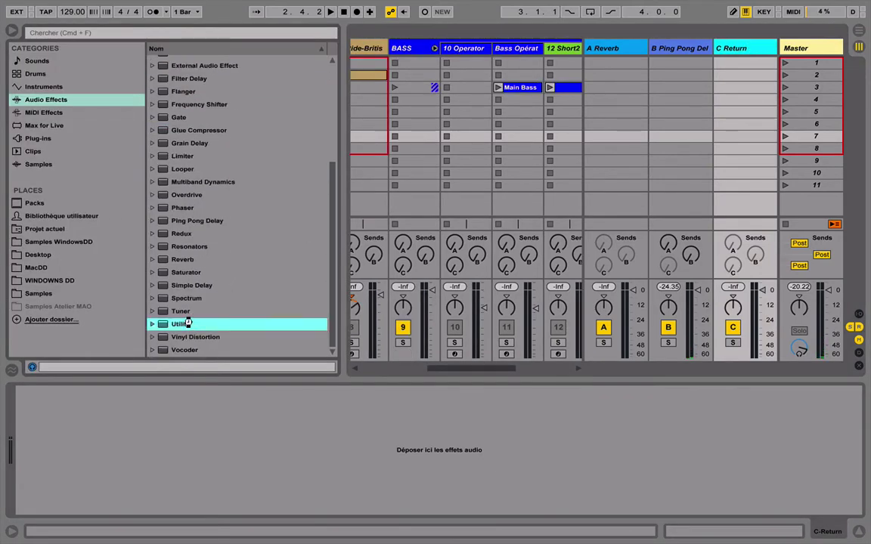
double_click(196, 287)
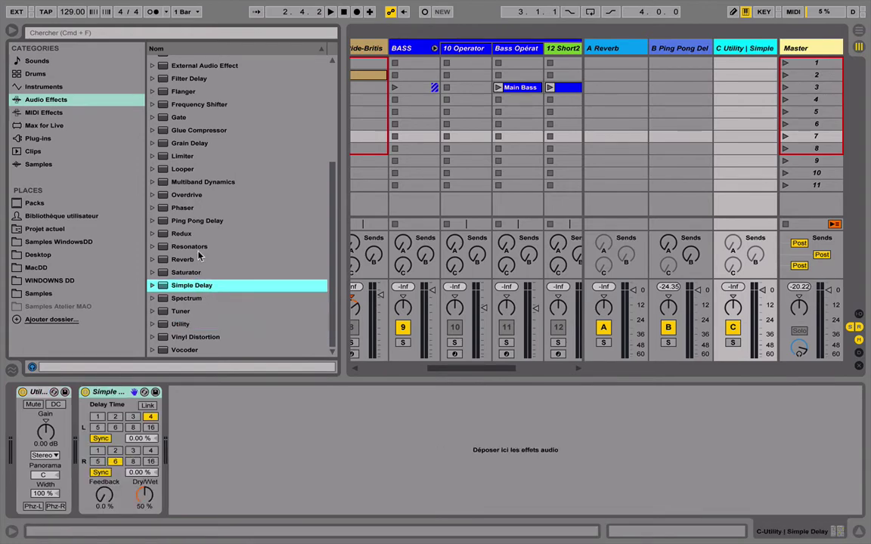
double_click(189, 260)
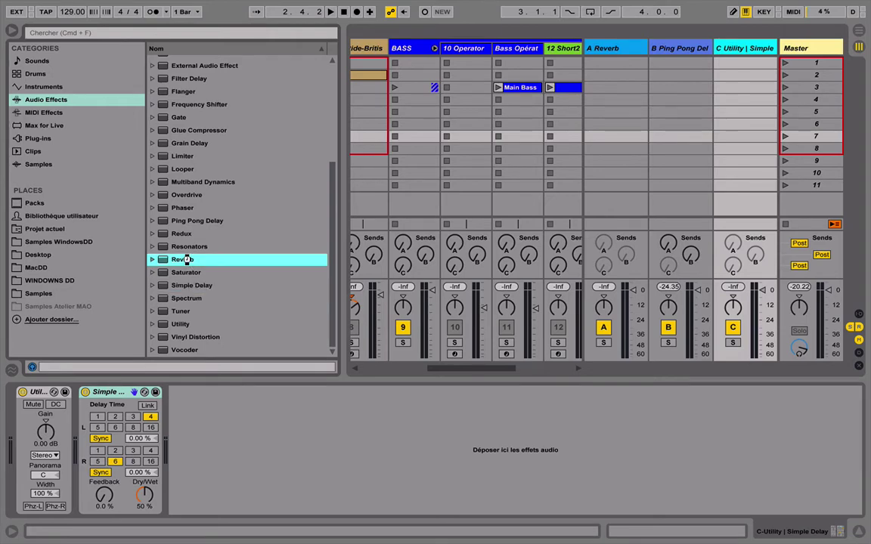
double_click(175, 155)
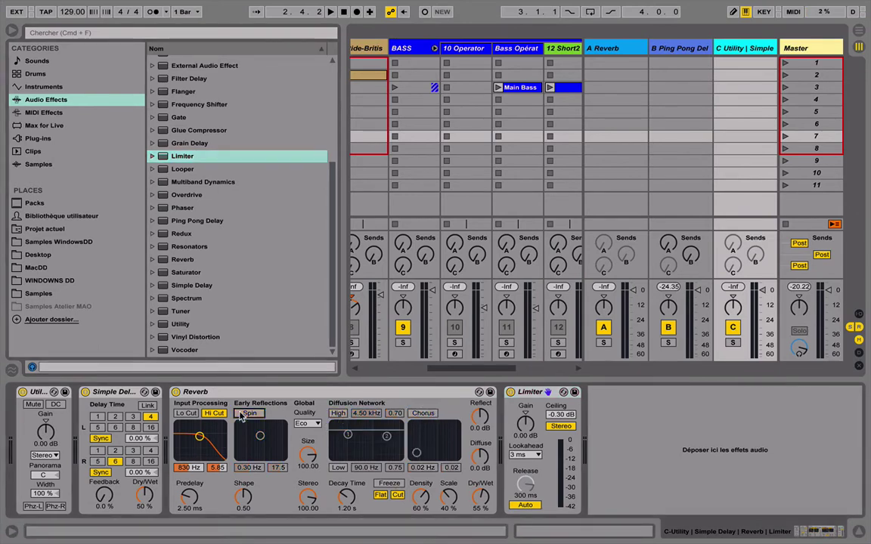
Switch off the Reverb's Hi Cut, Spin, Flat and Cut options, and set its Decay Time to 9.38 s and Dry/Wet to 100 %.
left_click(363, 461)
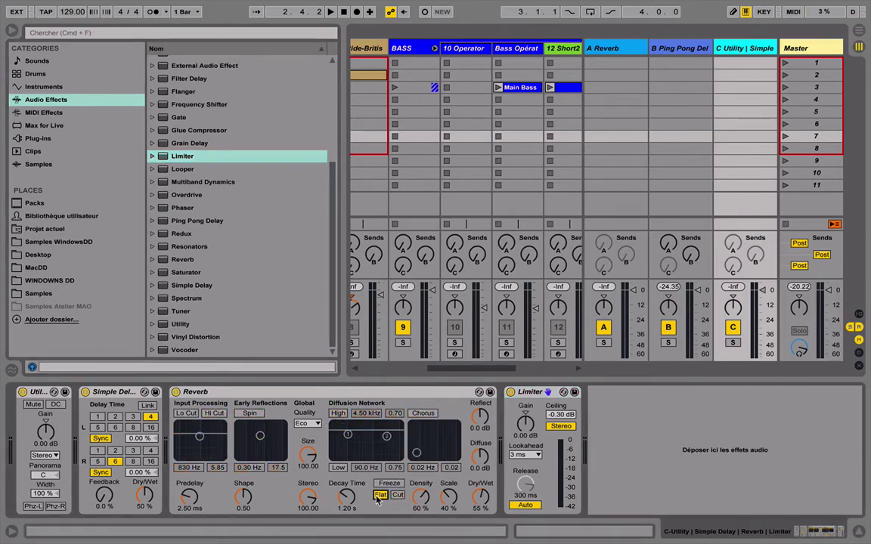
left_click_drag(346, 499, 346, 469)
left_click_drag(479, 497, 436, 372)
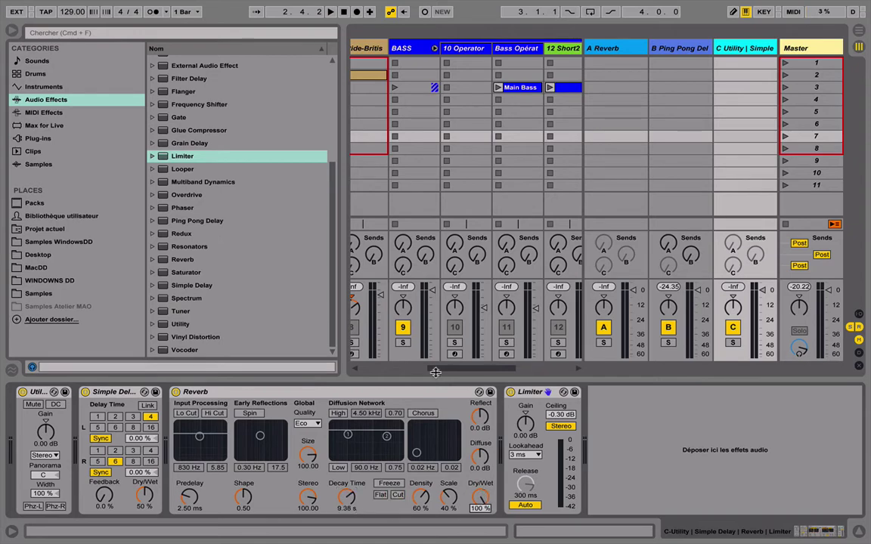
Set the Simple Delay's Dry/Wet to 100 % and lower the Utility's Gain to -35.0 dB on return C.
left_click_drag(148, 502, 142, 383)
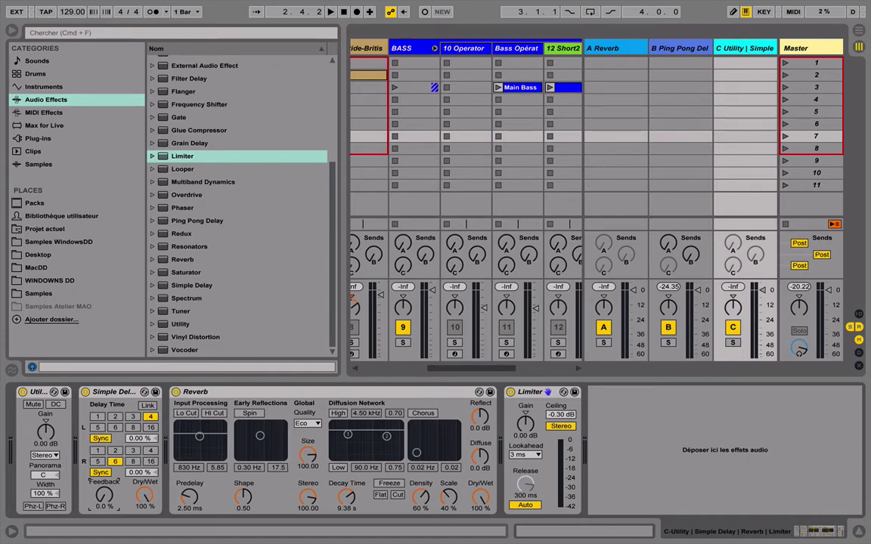
left_click_drag(45, 430, 48, 436)
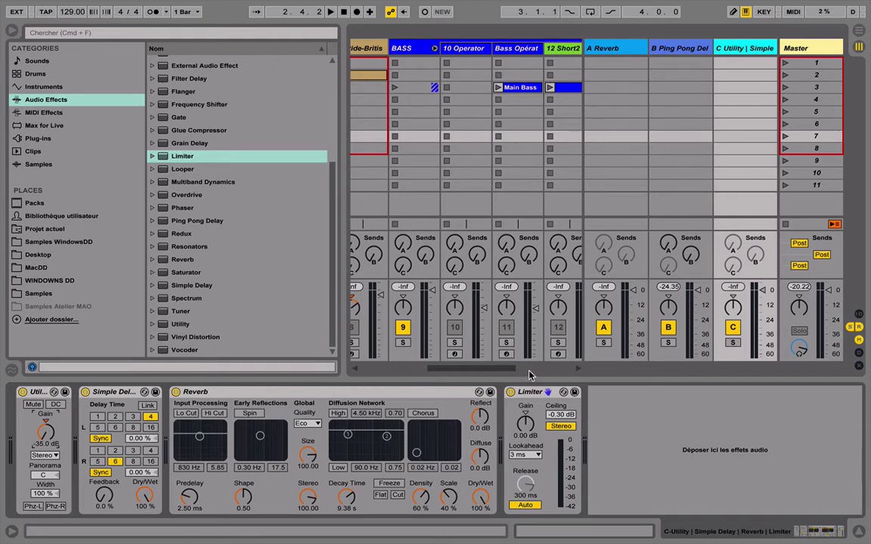
Insert a new audio track directly after the Noise track.
left_click_drag(496, 368, 561, 371)
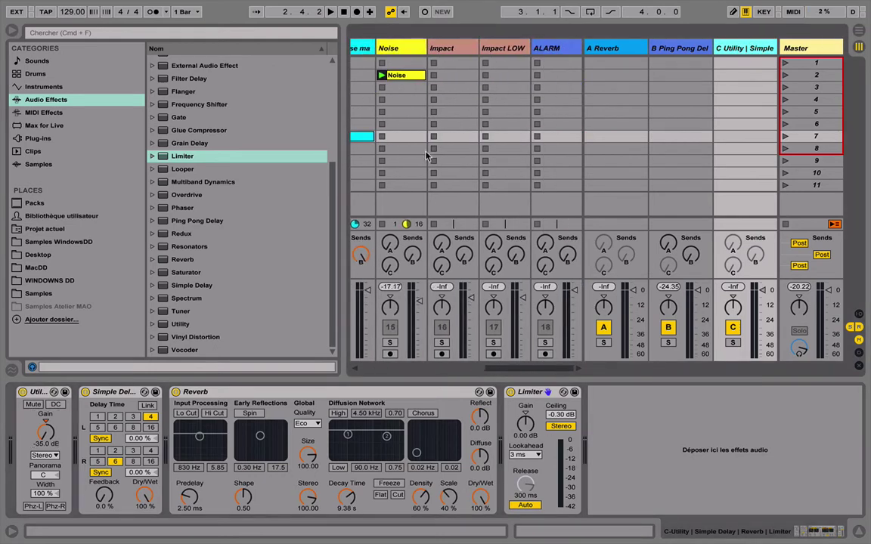
right_click(412, 49)
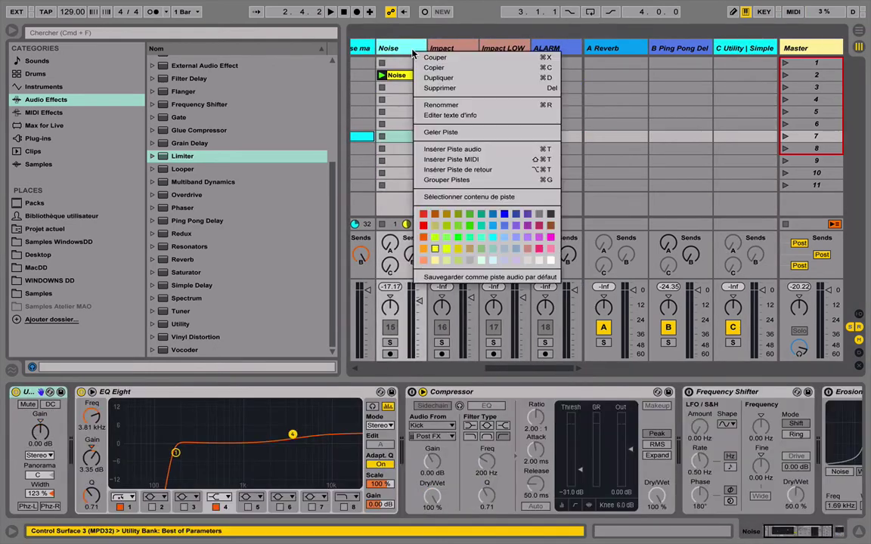
left_click(476, 150)
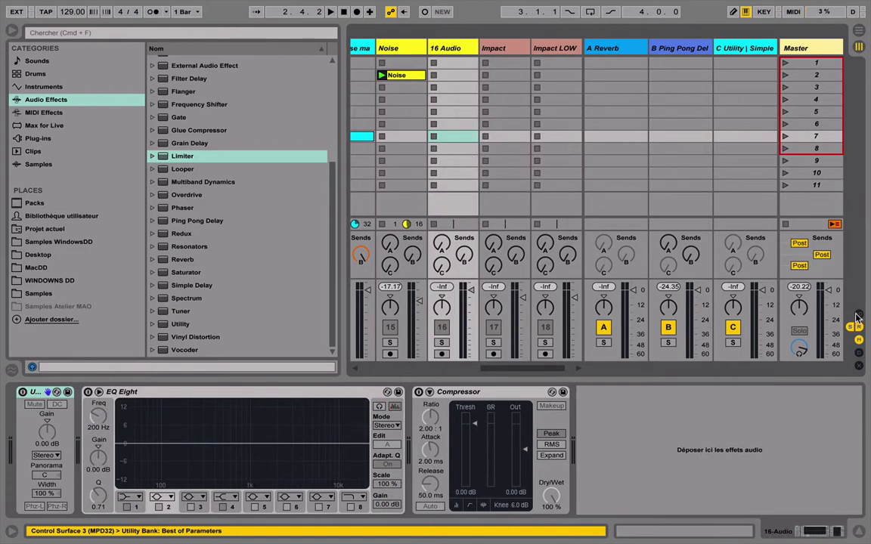
Show the input/output routing, set the new audio track's input to Resampling and arm the track for recording.
left_click(857, 317)
left_click(450, 166)
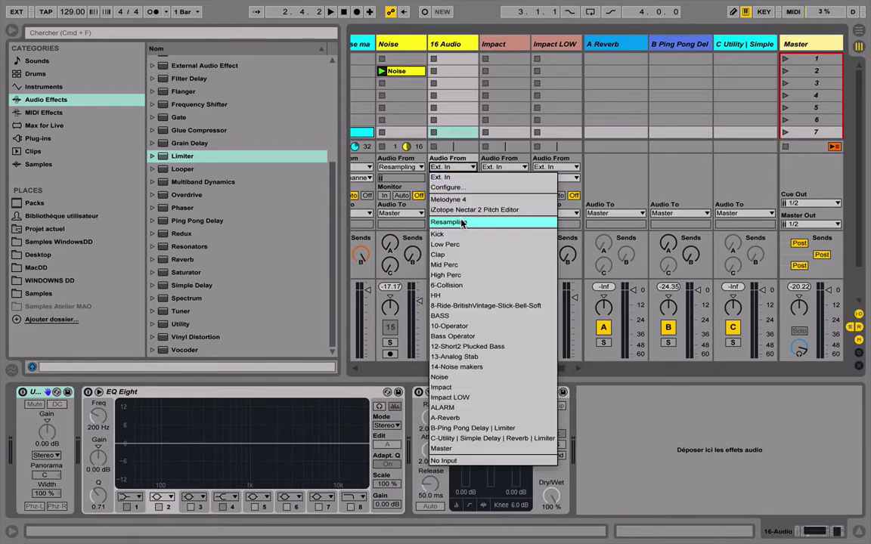
left_click(439, 222)
left_click(443, 354)
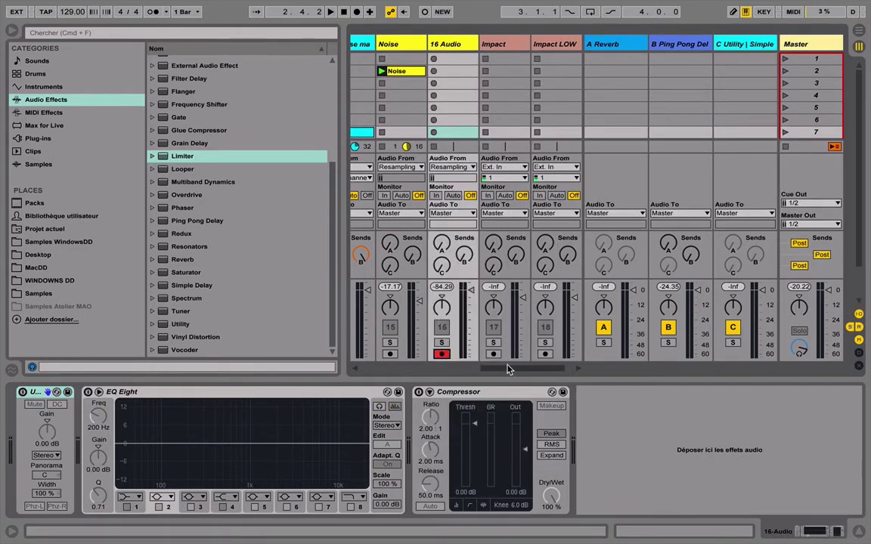
Route the outputs of the Analog Stab and Noise makers tracks to Sends Only.
left_click_drag(508, 369, 490, 369)
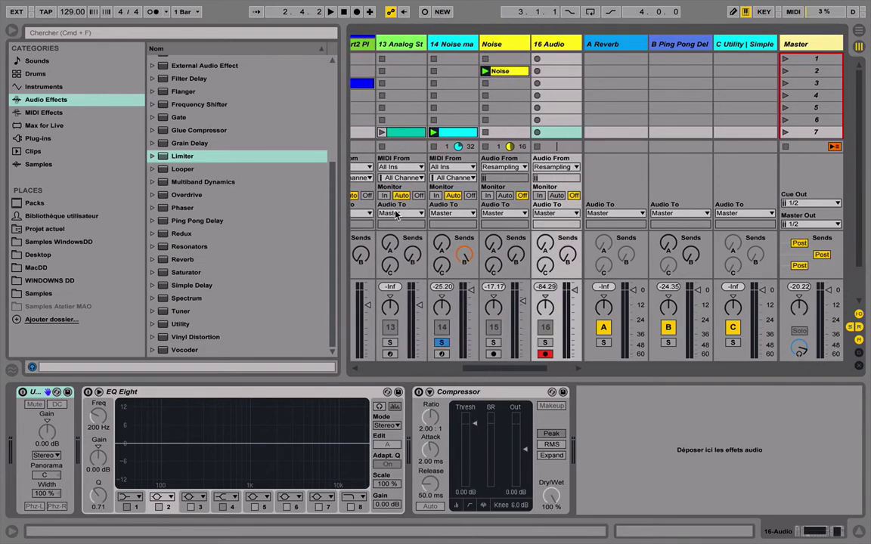
left_click(396, 214)
key("Return")
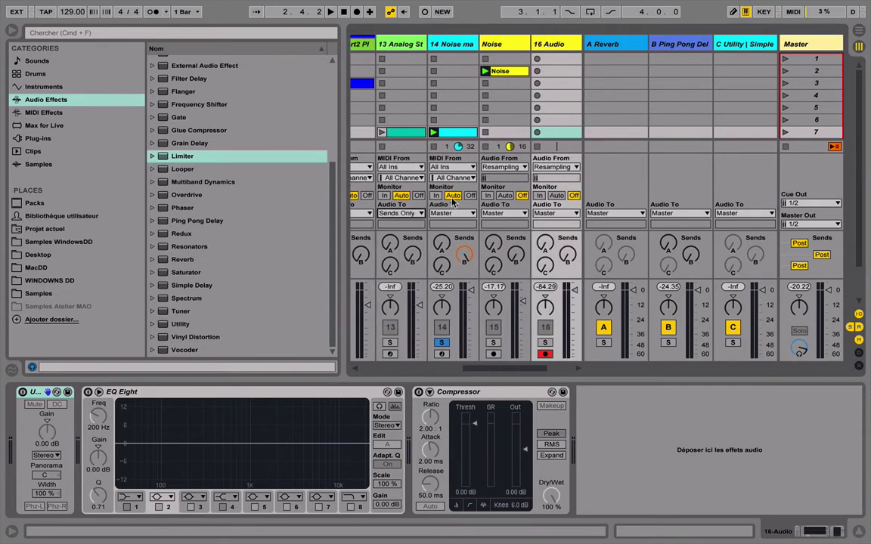
left_click(452, 214)
key("Return")
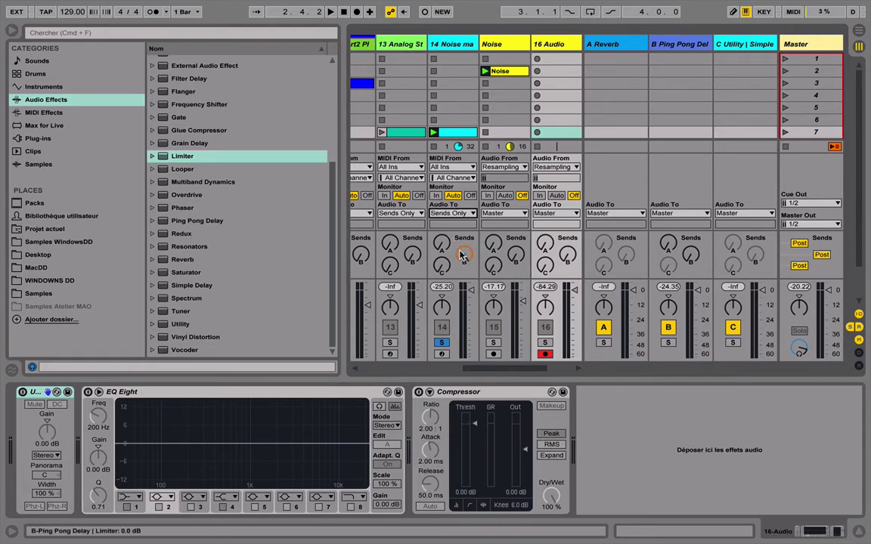
Turn send C fully up on the Analog Stab and Noise makers tracks, and unsolo Noise makers.
left_click_drag(390, 274, 390, 258)
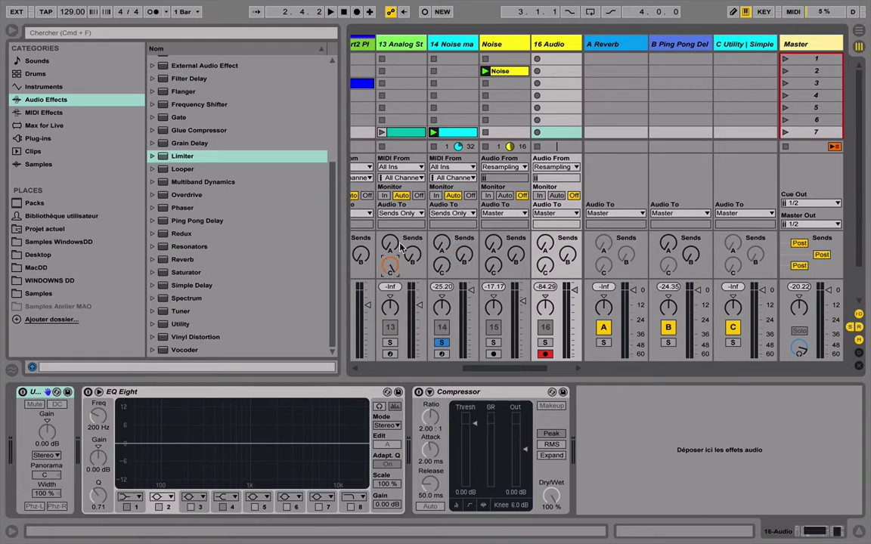
left_click_drag(441, 266, 449, 257)
left_click(442, 344)
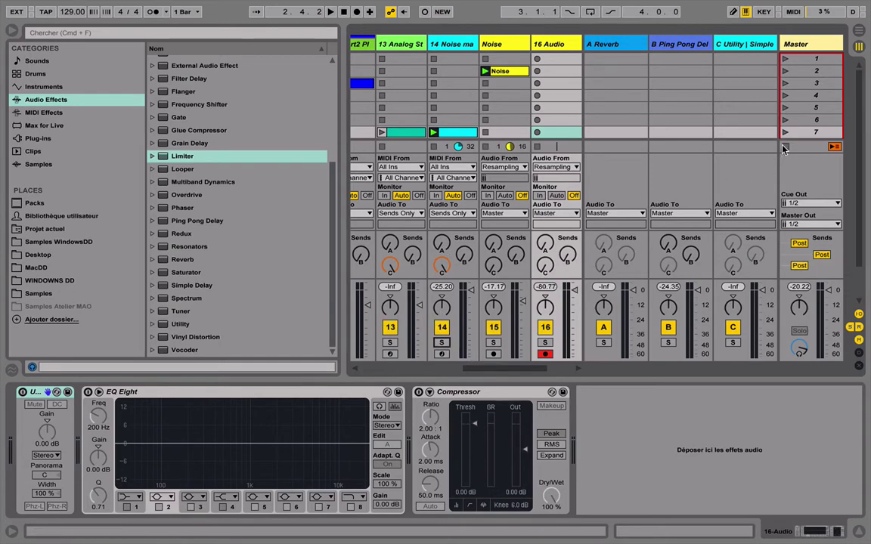
Stop all clips and launch the scene 7 clips of the Analog Stab and Noise makers tracks.
left_click(786, 147)
left_click(382, 133)
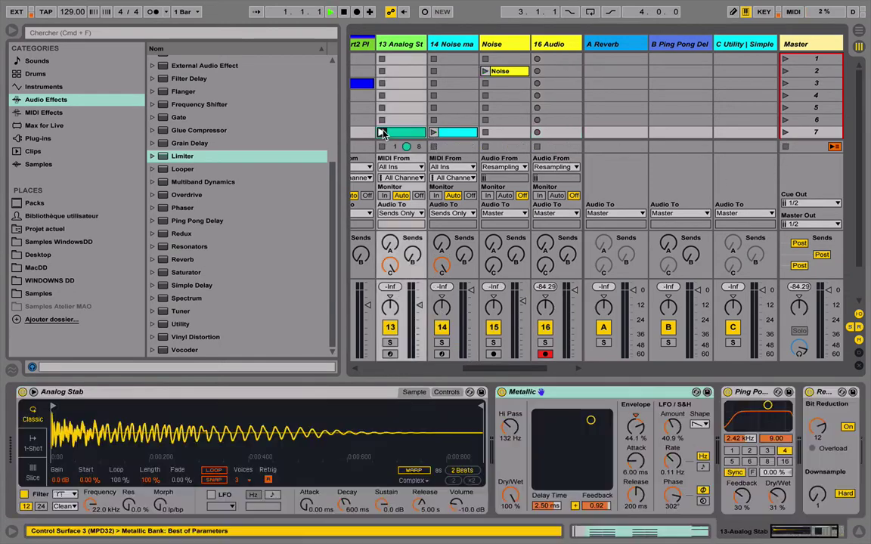
left_click(434, 132)
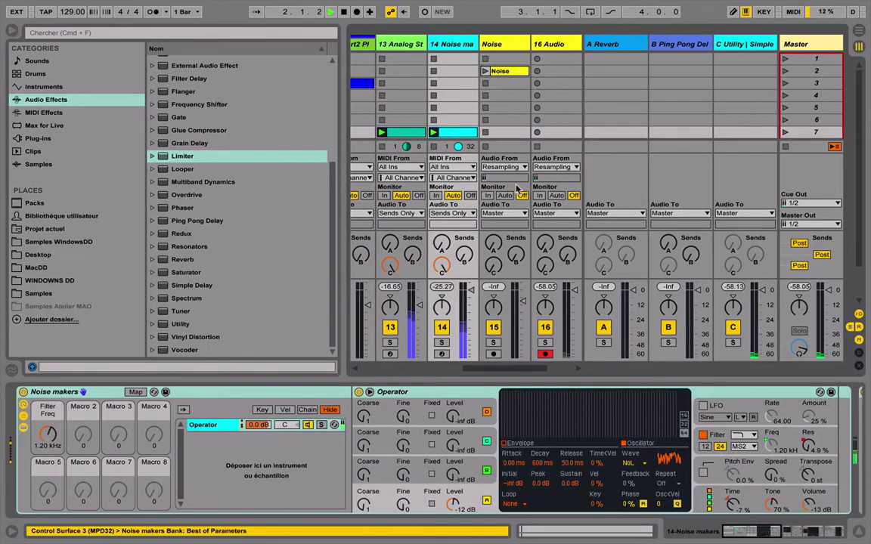
Open the effect chain of return C and set the Simple Delay's Feedback to 65 %.
left_click(729, 47)
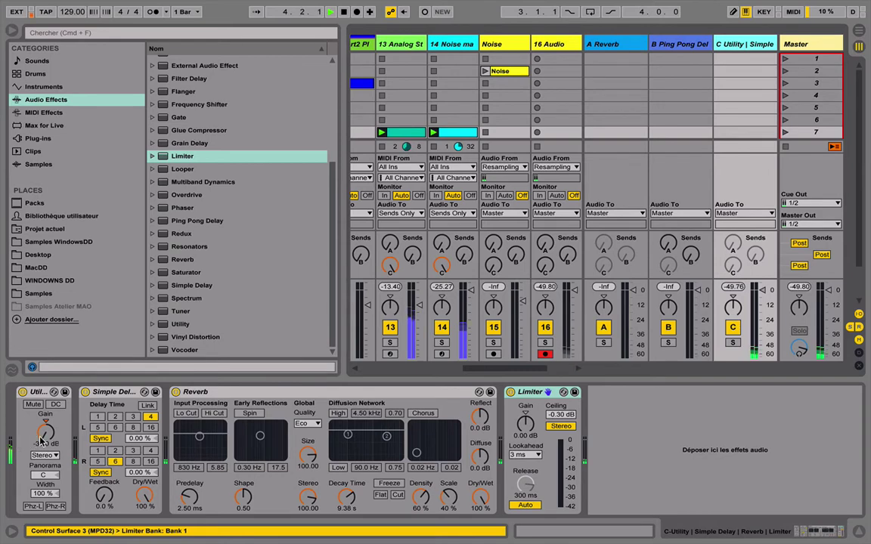
left_click_drag(105, 495, 105, 461)
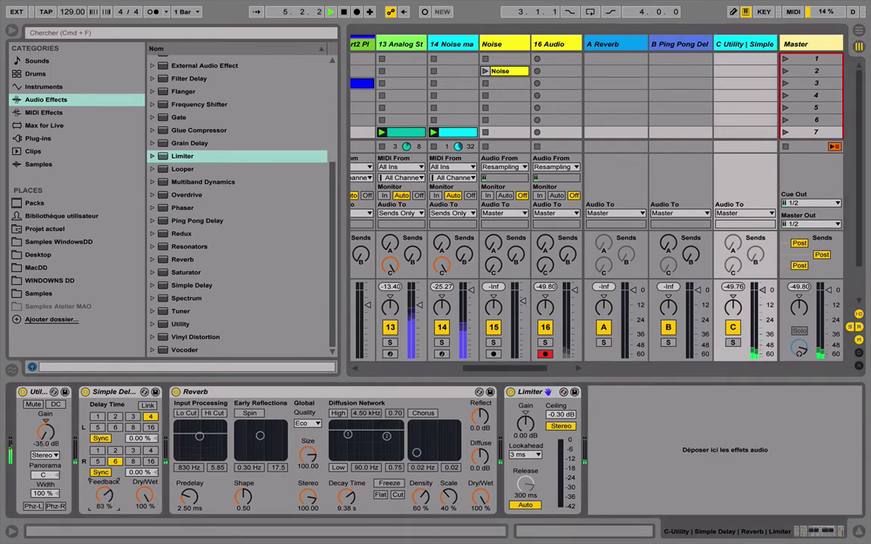
left_click_drag(105, 495, 104, 500)
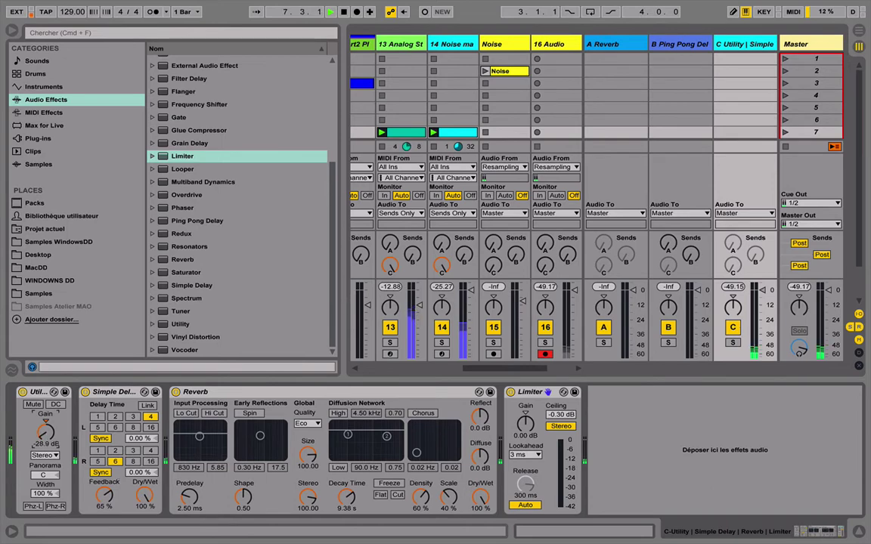
Raise the Utility's Gain on return C to -9.44 dB and reduce the Reverb's Dry/Wet to 18 %.
left_click_drag(45, 431, 45, 414)
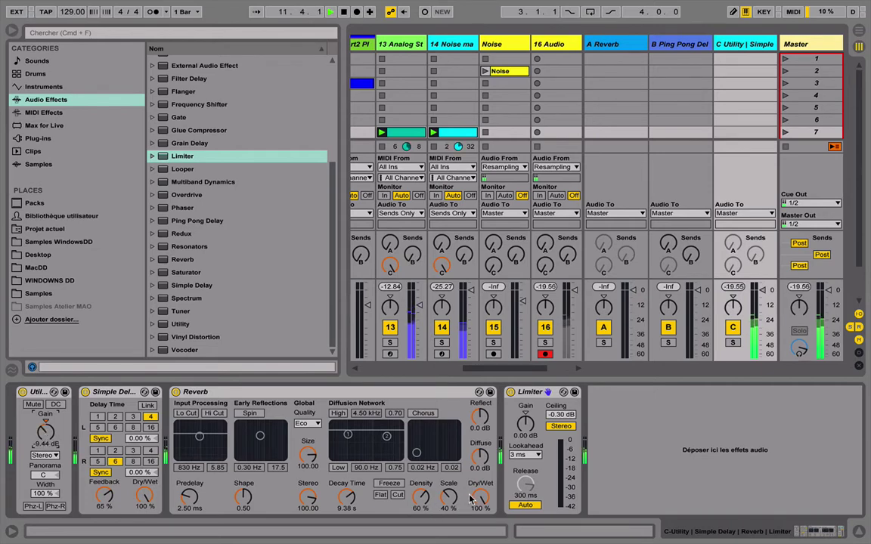
left_click_drag(469, 498, 469, 529)
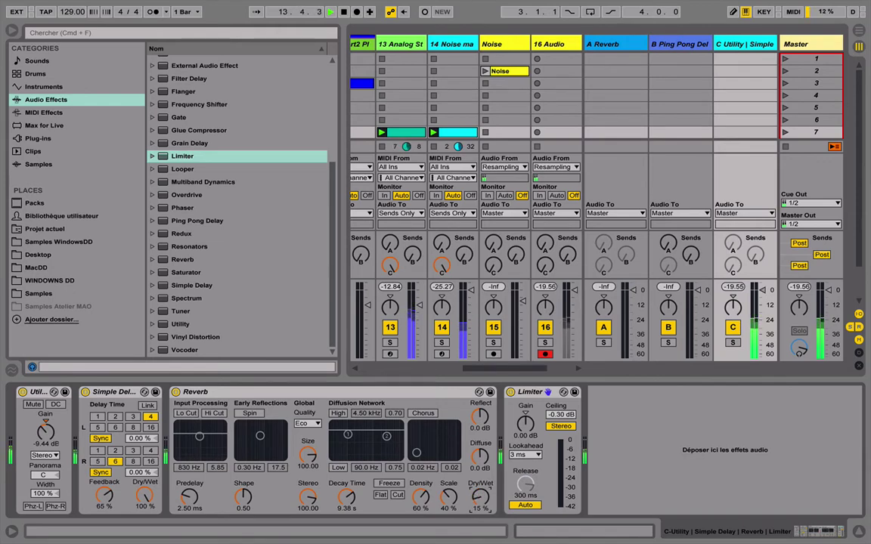
Open the Noise makers track's effect chain and turn on its Noise Drums vocoder.
left_click(441, 45)
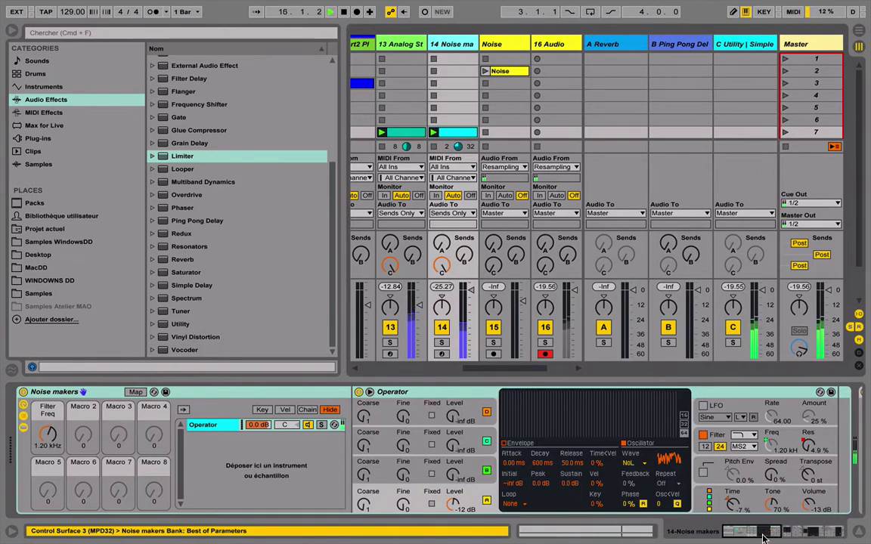
left_click(801, 535)
left_click_drag(801, 535, 806, 534)
left_click(397, 391)
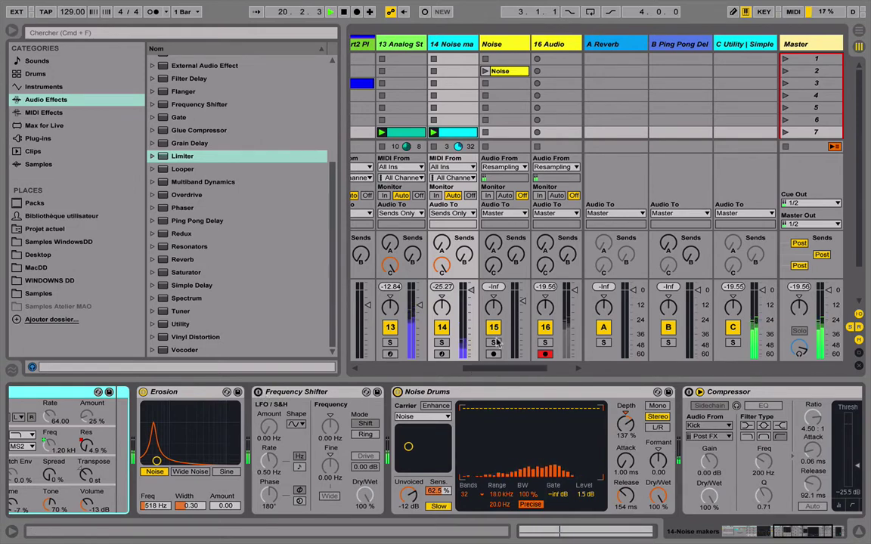
Enable all sends on return C and set its send C back into itself to -14.6 dB.
right_click(739, 262)
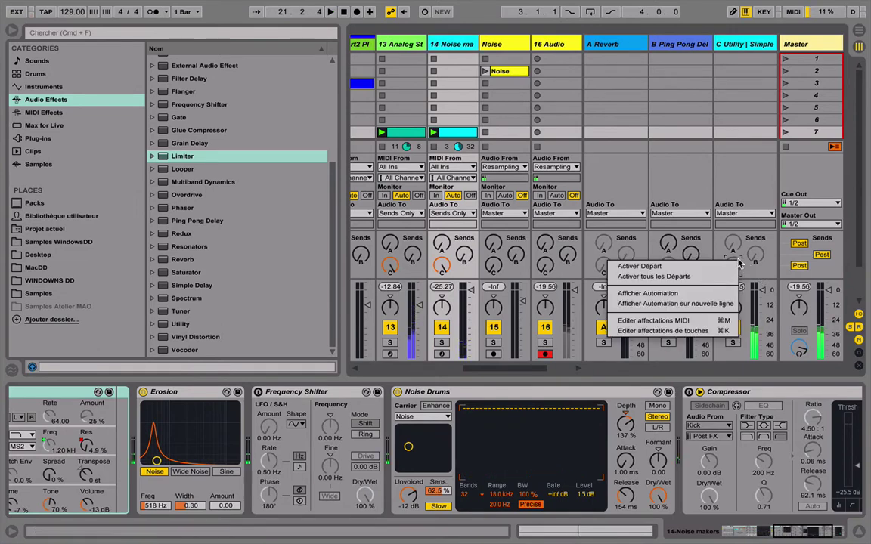
left_click(697, 278)
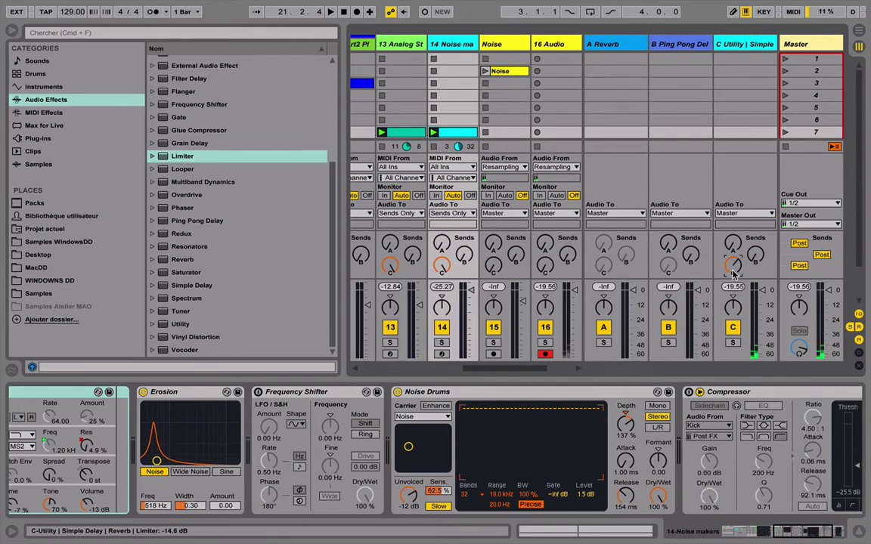
Restart playback with return C's Utility Gain at -35.0 dB and raise the Gain to -7.78 dB.
left_click(746, 45)
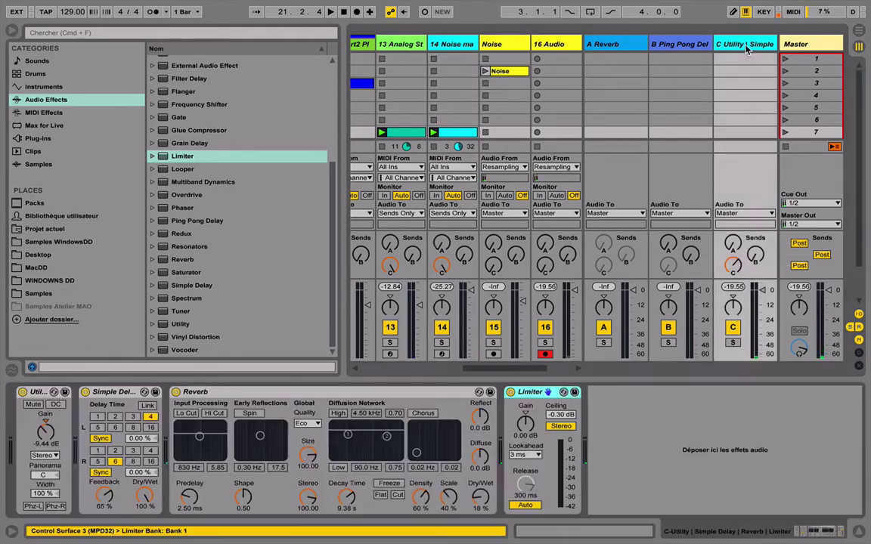
key("space")
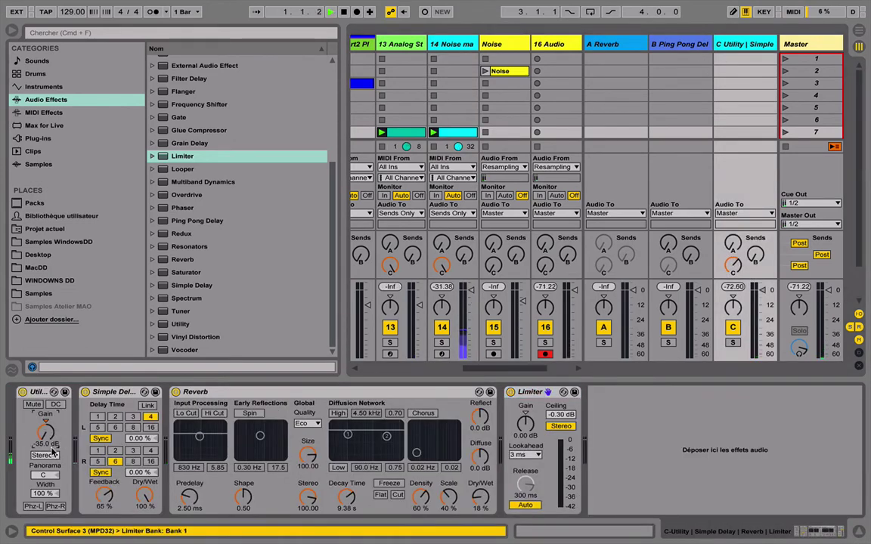
mouse_move(34, 441)
left_mouse_down()
mouse_move(34, 473)
mouse_move(46, 435)
left_mouse_up()
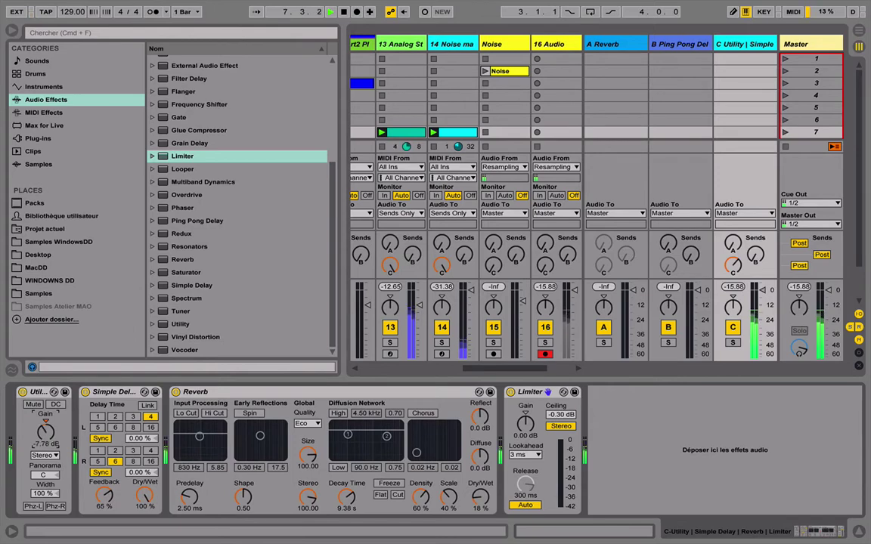
Try return C's left delay time at 3, restore it to 4, and raise its Utility Gain to -3.89 dB and send C to -7.0 dB.
left_click(132, 418)
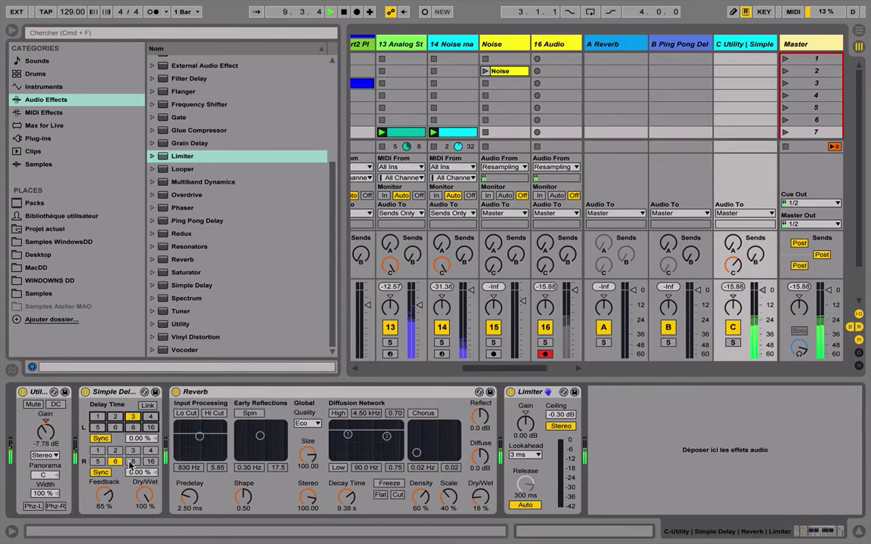
left_click(150, 418)
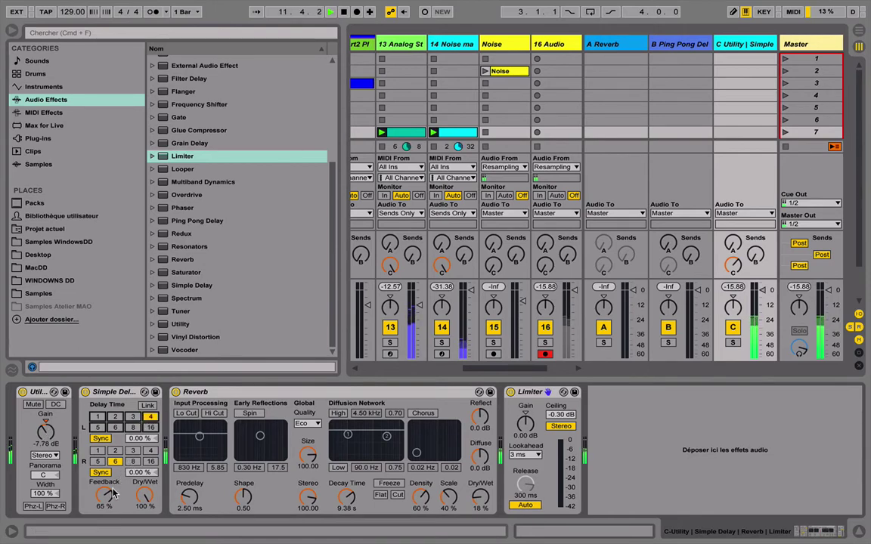
left_click_drag(44, 434, 44, 425)
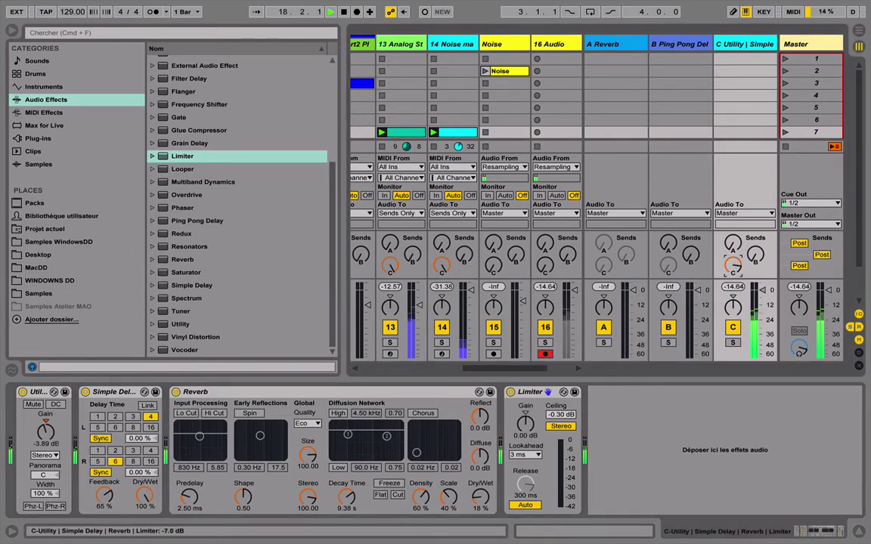
Start recording a clip on the 16 Audio track in scene 2 and review the return C and Analog Stab effect chains.
left_click(537, 71)
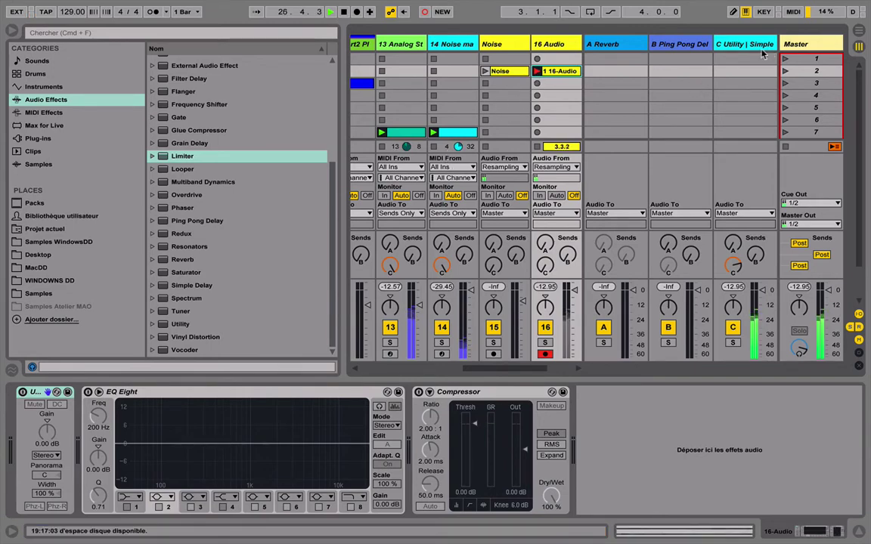
left_click(729, 97)
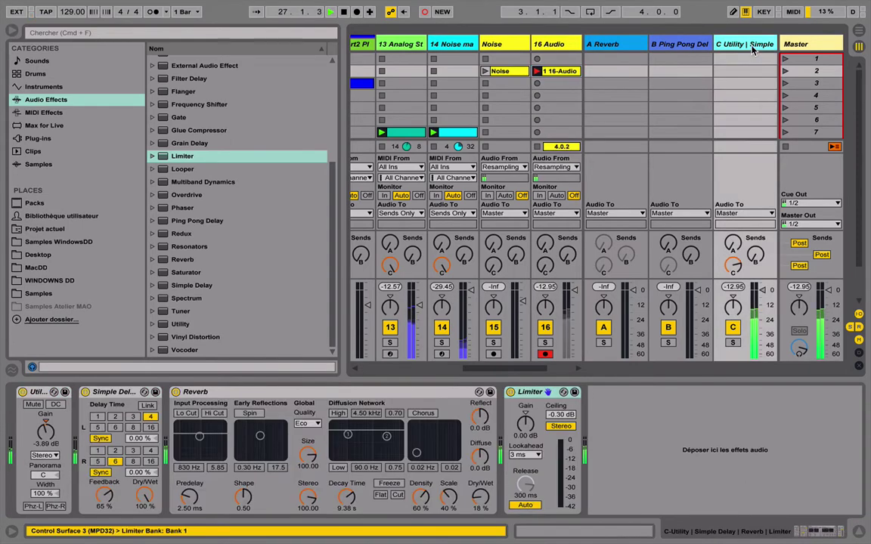
left_click(409, 46)
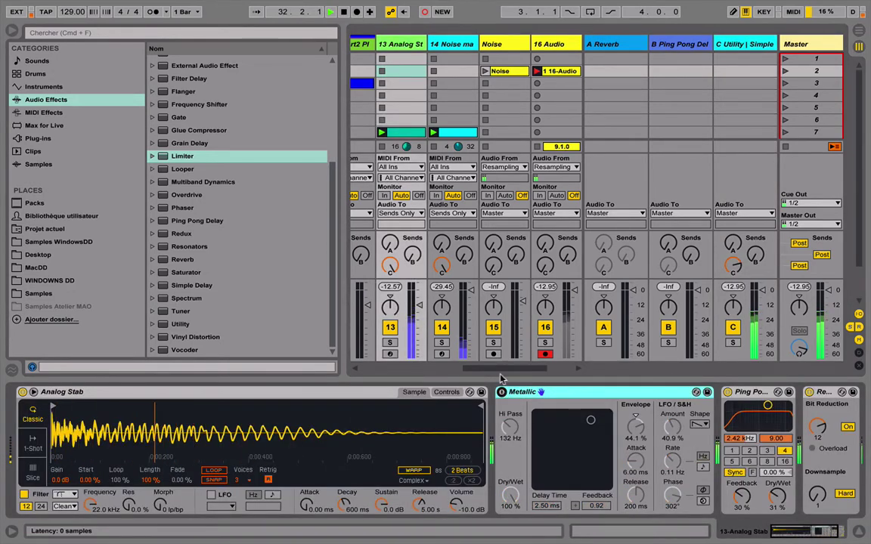
Bypass Erosion and Noise Drums on the Noise makers track while recording, and switch both effects back on.
left_click(447, 343)
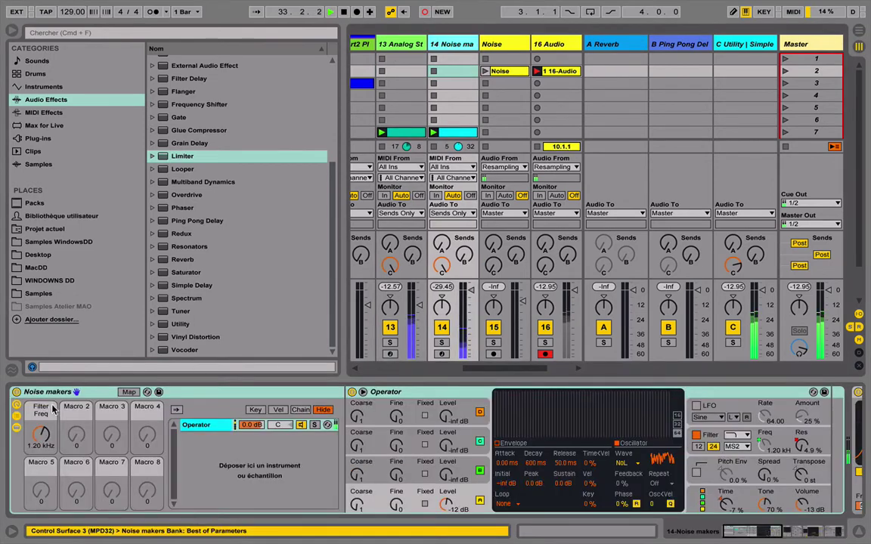
left_click(738, 535)
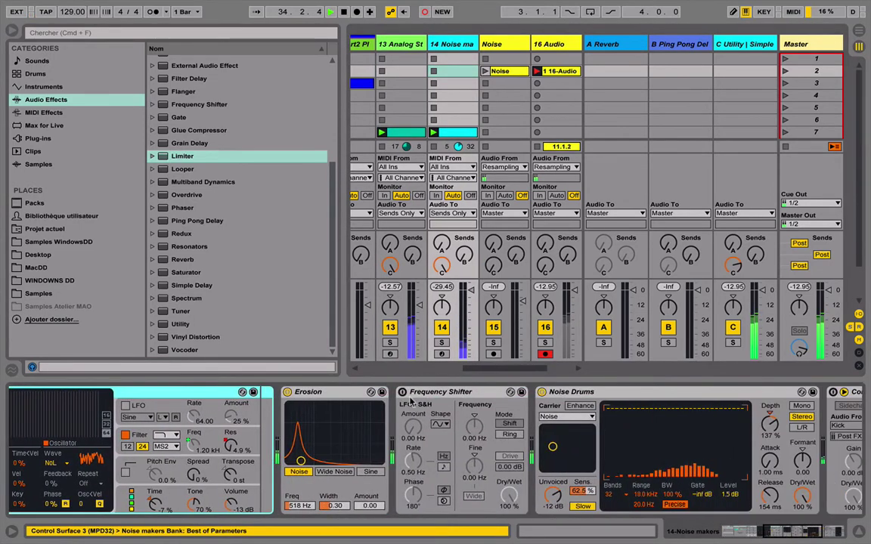
left_click(288, 391)
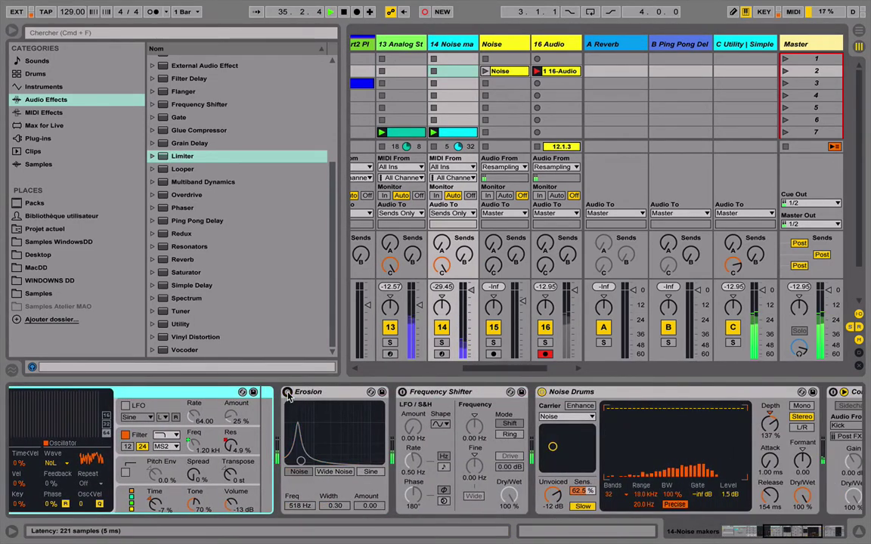
left_click(541, 392)
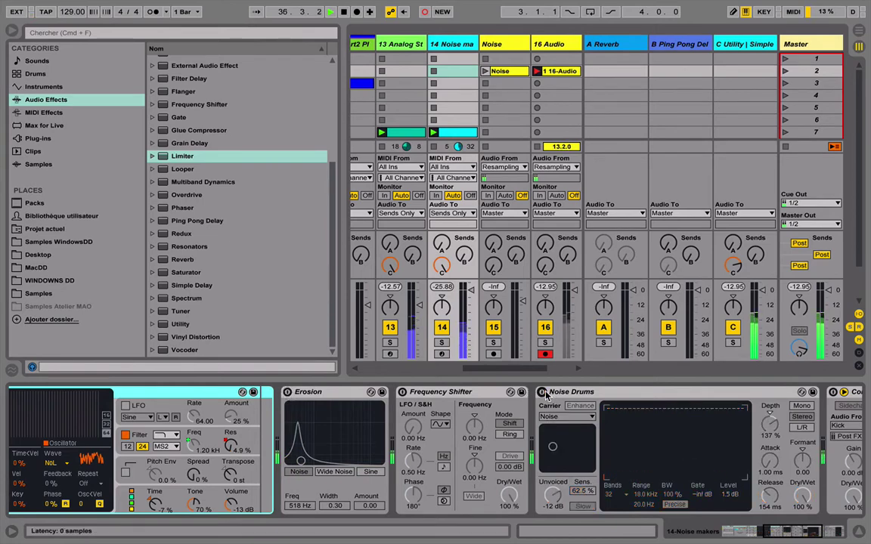
mouse_move(773, 536)
left_mouse_down()
mouse_move(788, 536)
mouse_move(760, 535)
left_mouse_up()
left_click(384, 391)
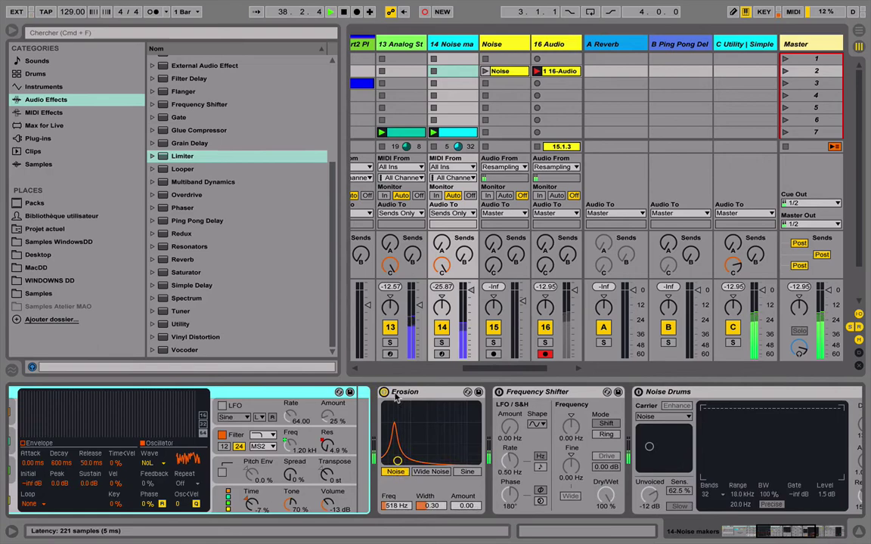
left_click(638, 392)
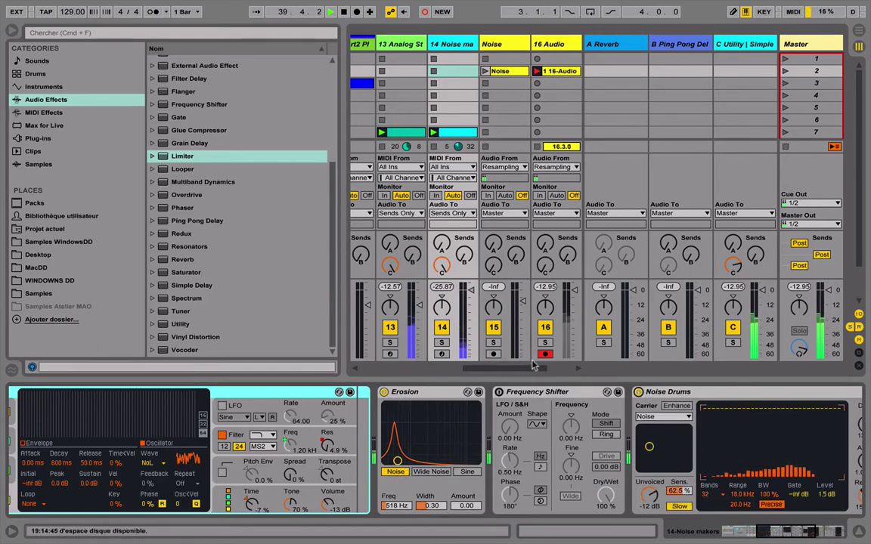
Turn return C's send C down to minimum and stop recording the 16 Audio clip.
left_click_drag(521, 367, 542, 367)
left_click(724, 277)
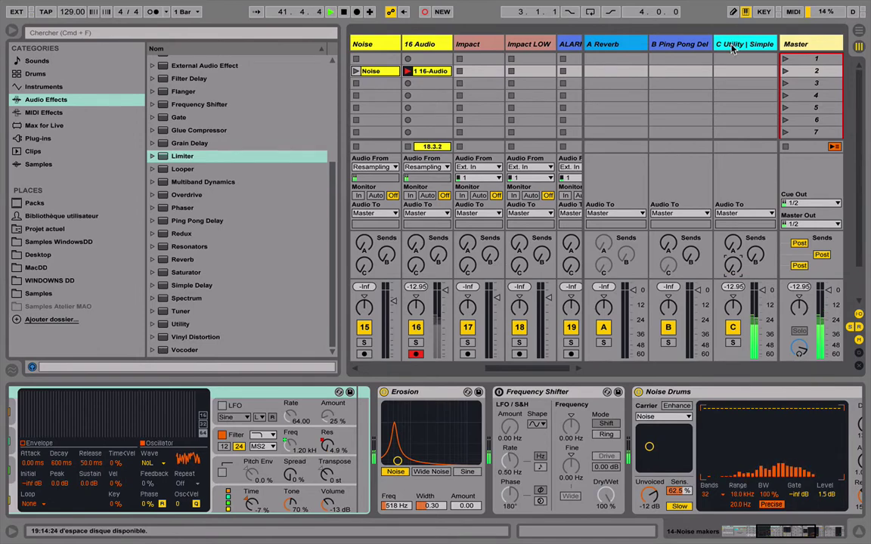
left_click(731, 46)
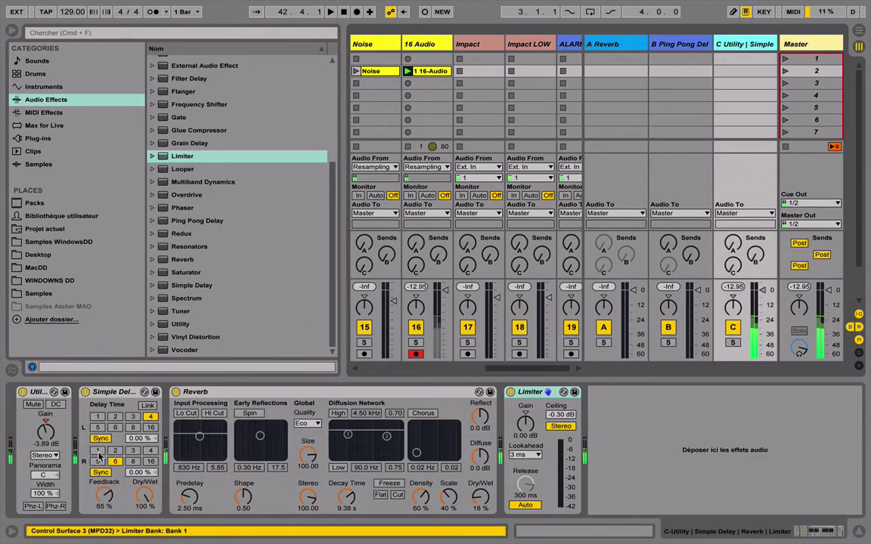
left_click(407, 71)
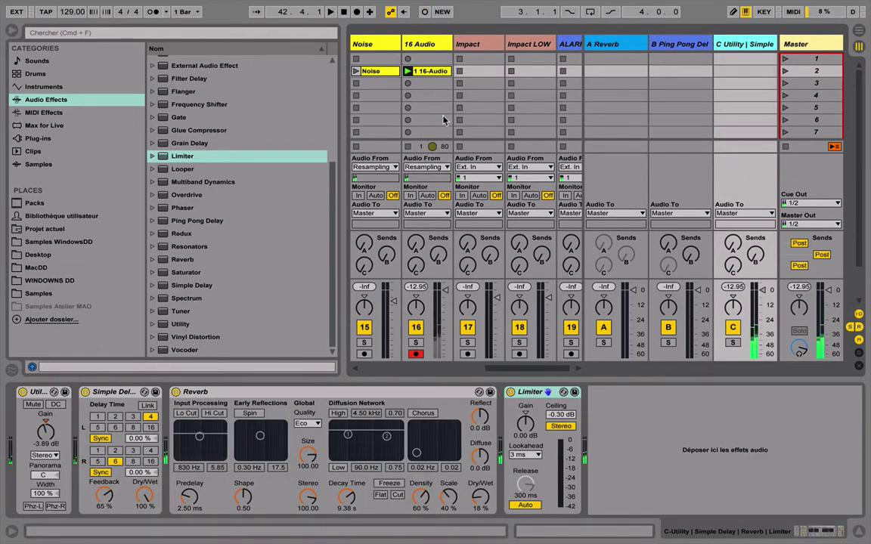
Set the 16 Audio track's input to No Input and play back its recorded clip.
left_click(425, 167)
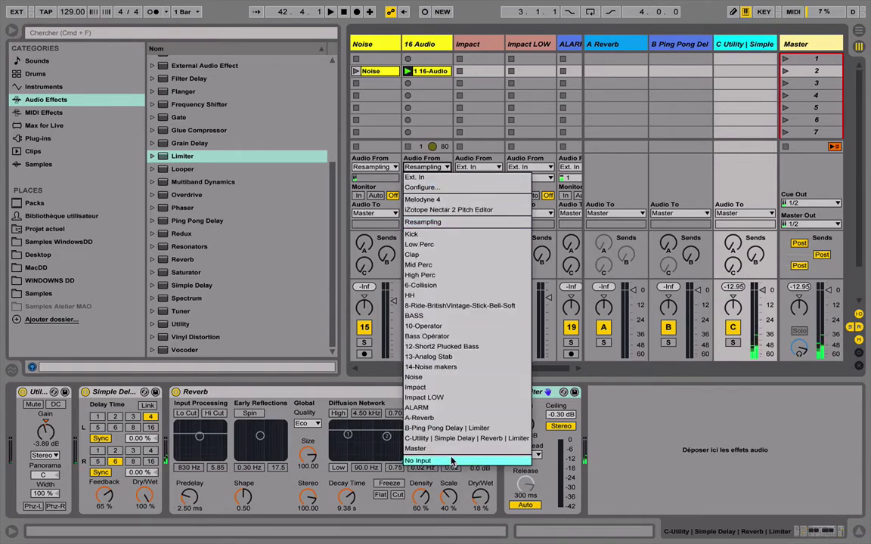
key("Return")
left_click(426, 71)
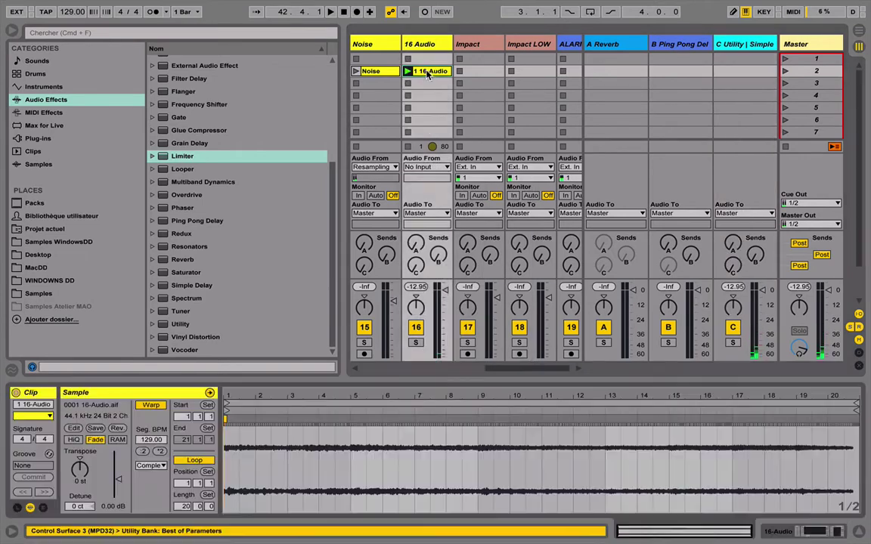
key("space")
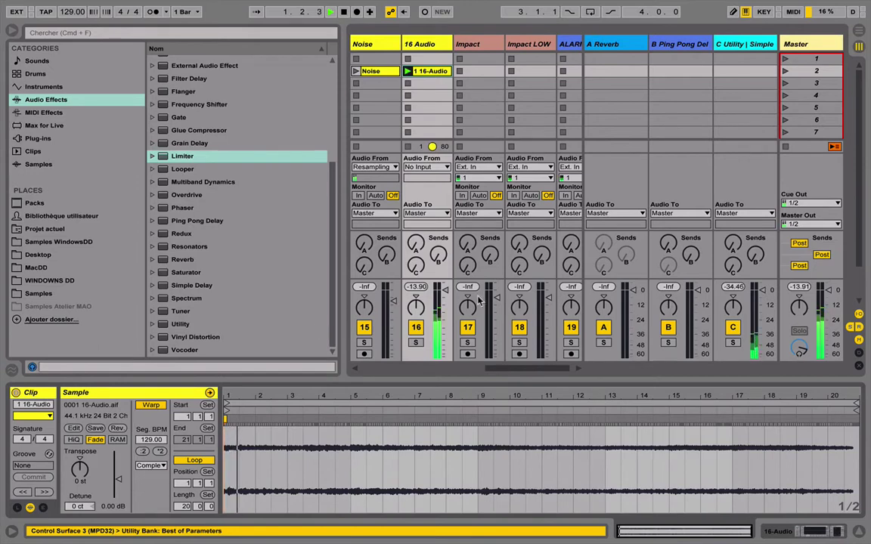
key("space")
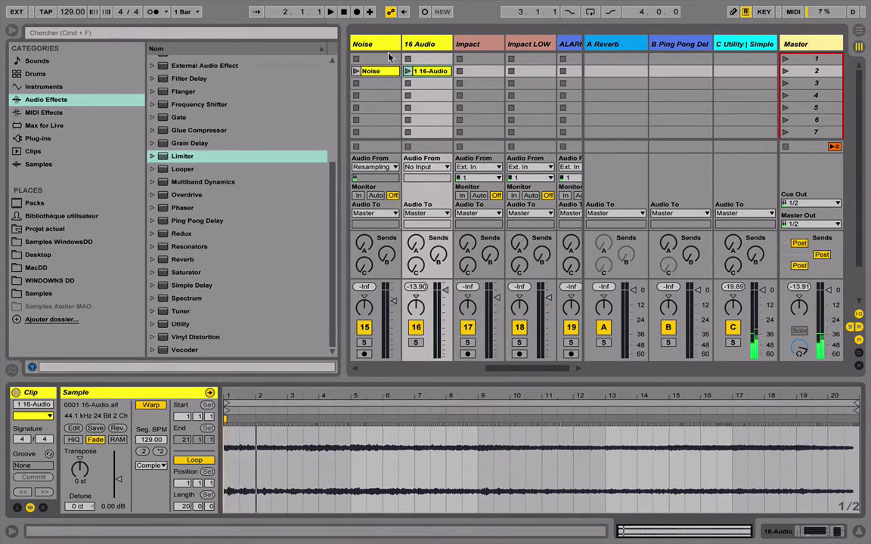
left_click(407, 71)
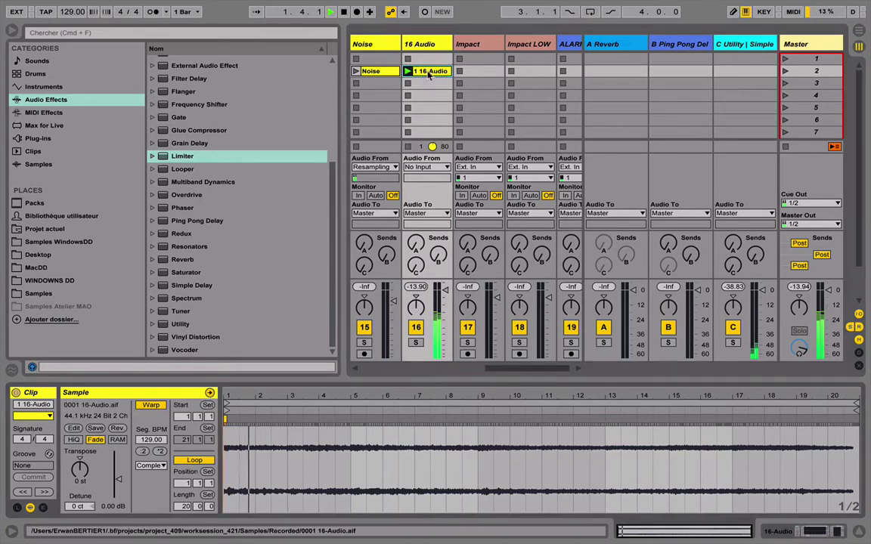
Restrict the recorded 16-Audio clip's loop to four bars, from bar 13 to bar 17.
left_click(425, 64)
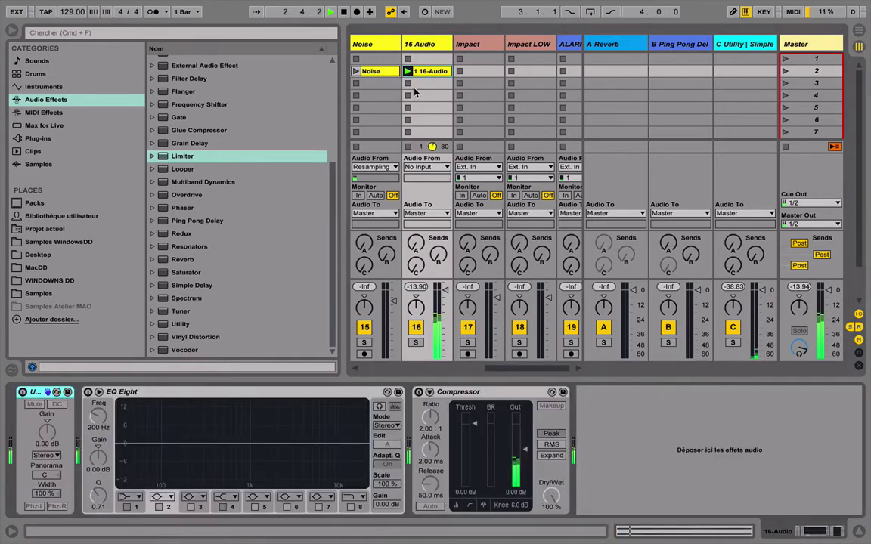
left_click(412, 73)
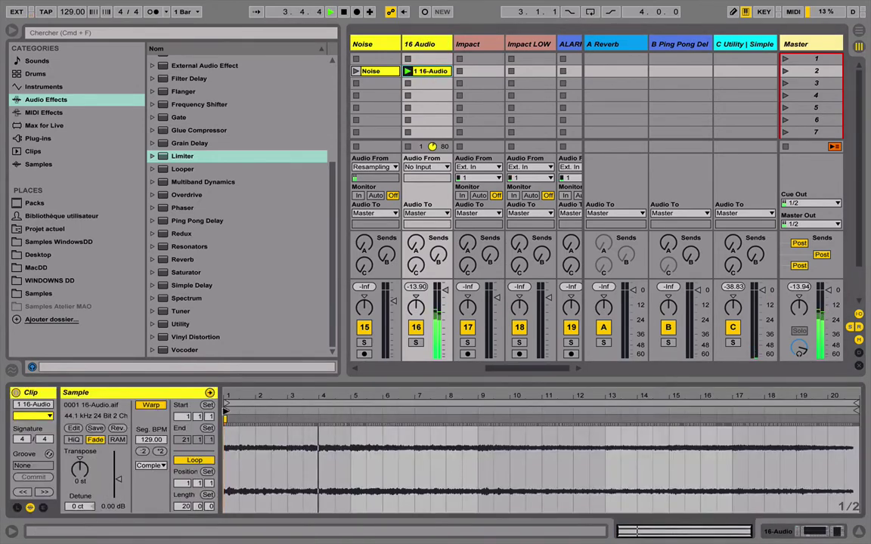
left_click_drag(227, 416, 608, 403)
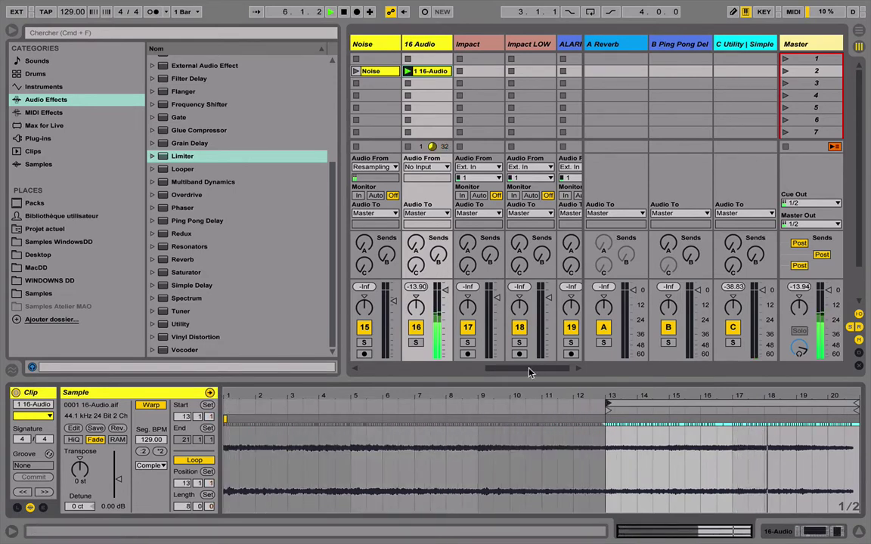
scroll(550, 369, "right", 2)
left_click_drag(468, 370, 520, 369)
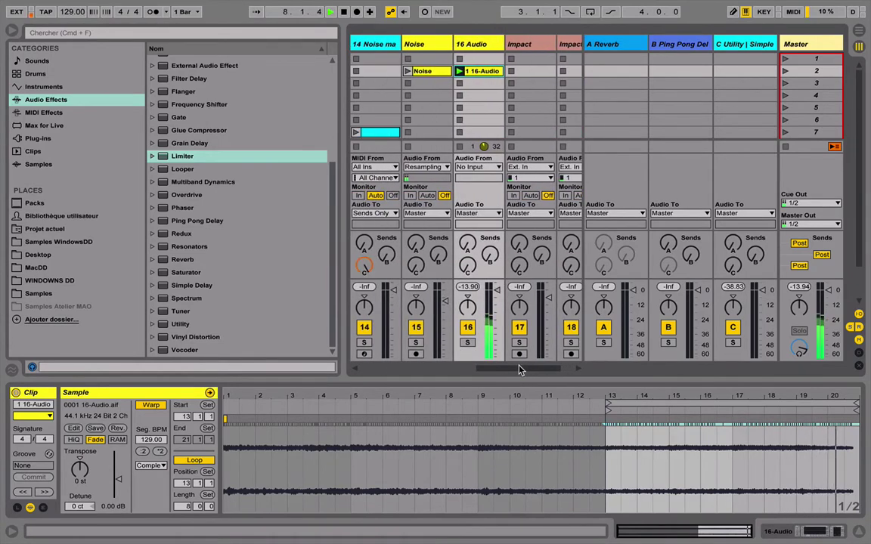
left_click_drag(855, 407, 727, 405)
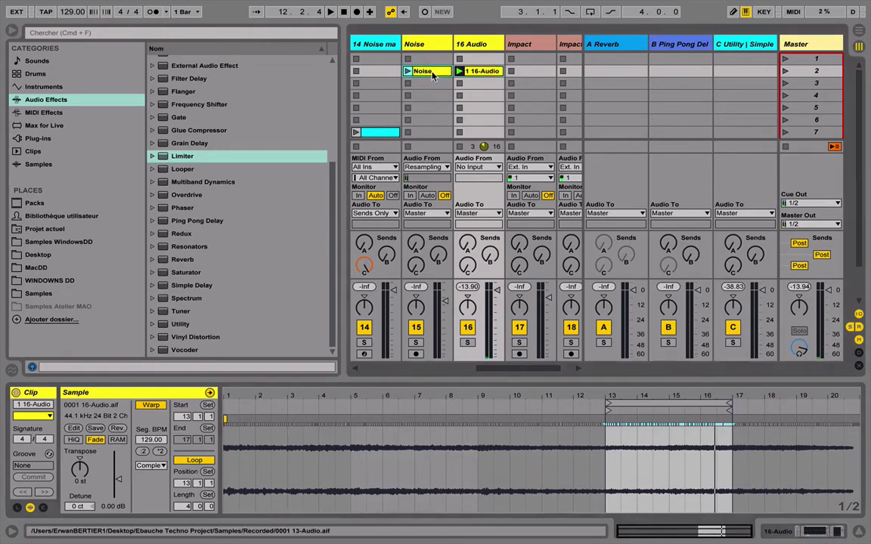
Play the existing Noise clip and open the Noise track's effect chain.
left_click(435, 69)
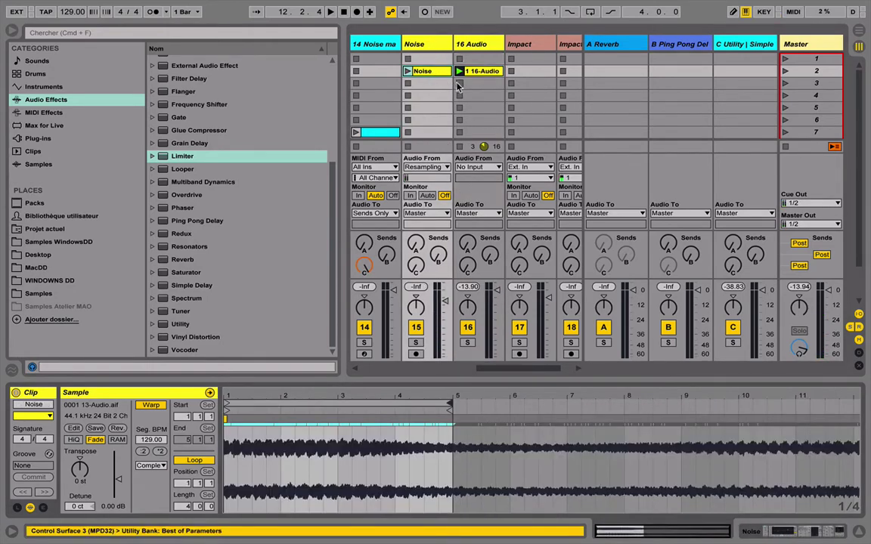
left_click(407, 71)
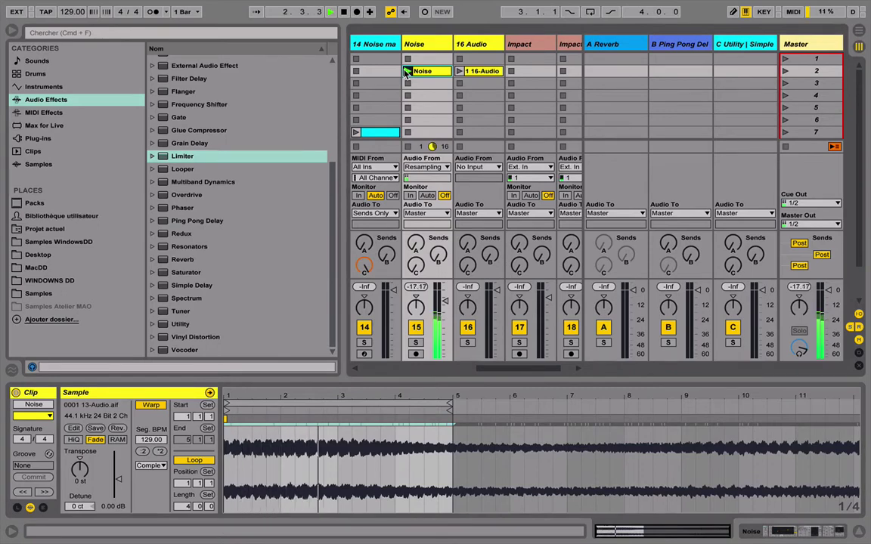
key("shift+Tab")
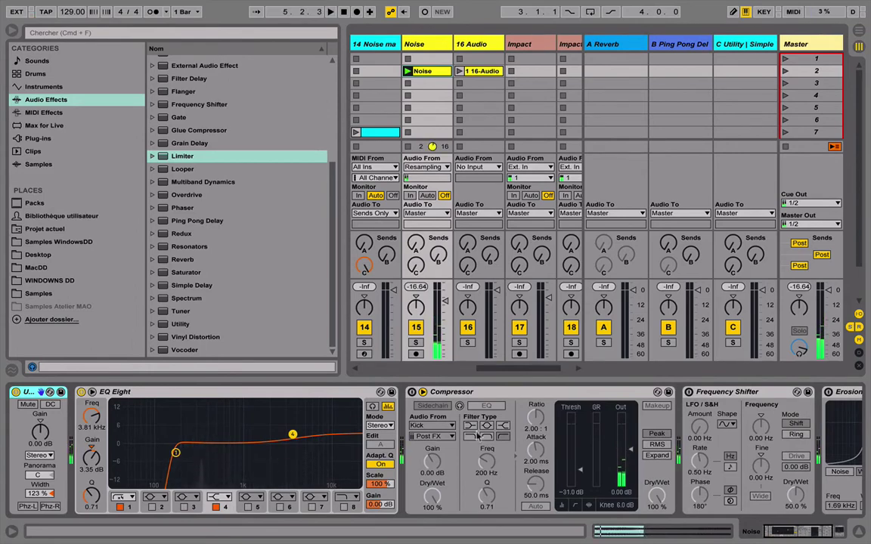
Turn on the Compressor, Frequency Shifter and Erosion effects on the Noise track.
left_click(43, 495)
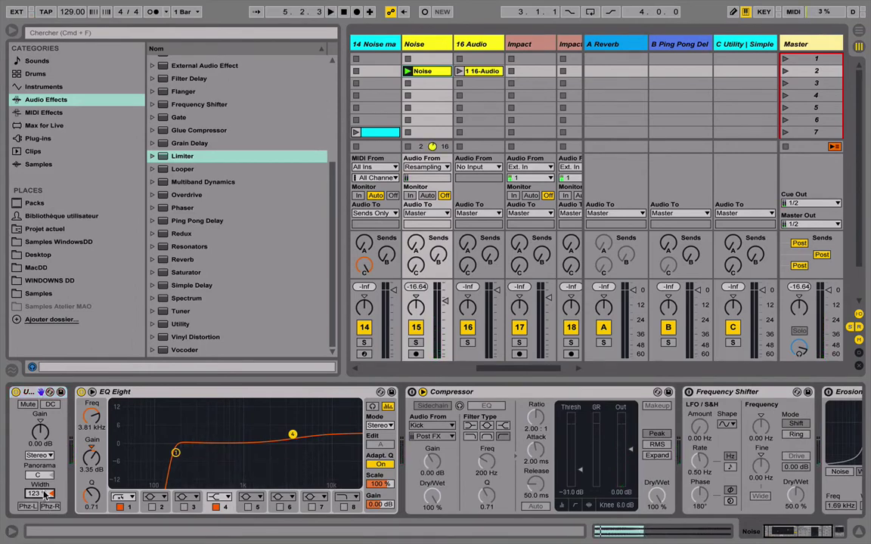
left_click(412, 393)
left_click(689, 392)
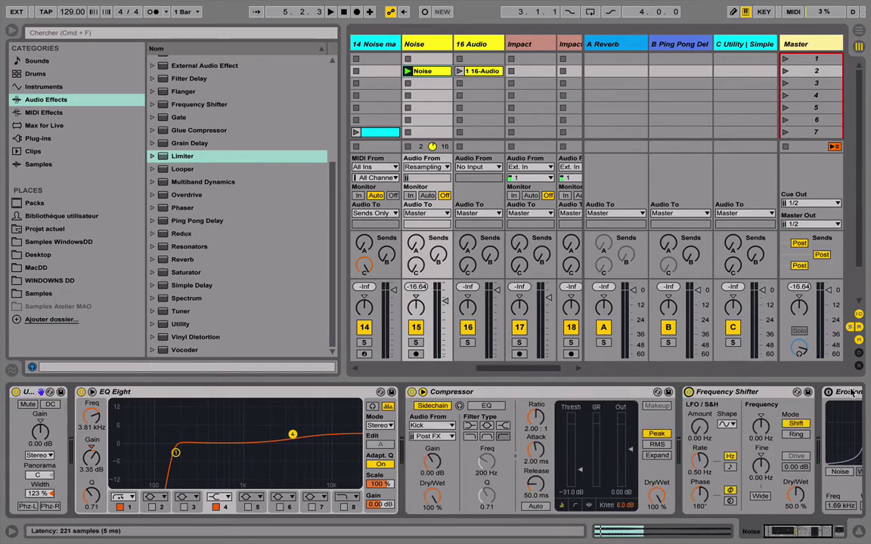
left_click(827, 392)
left_click_drag(774, 541, 810, 537)
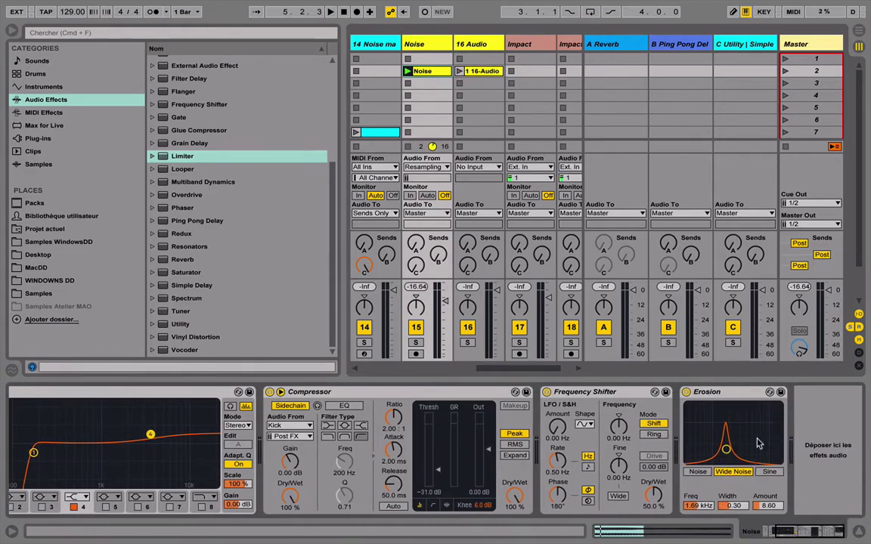
Play the Noise clip and set Erosion's frequency to 723 Hz and its amount to 0.74.
key("space")
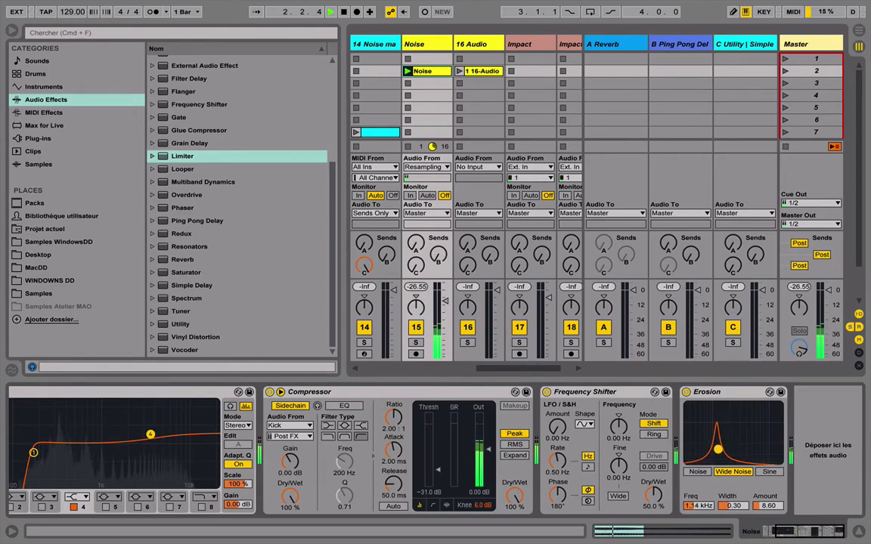
left_click_drag(724, 450, 706, 456)
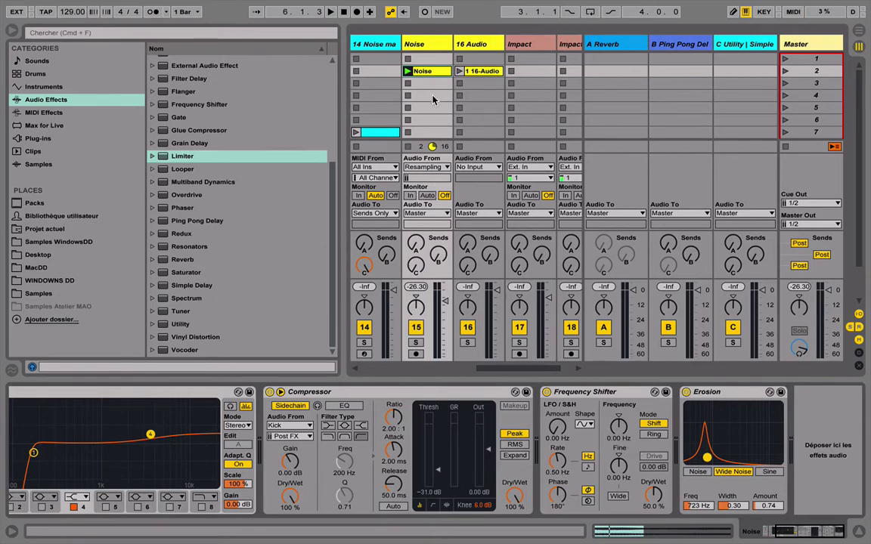
Switch to the Arrangement and return all tracks to arrangement playback.
key("Tab")
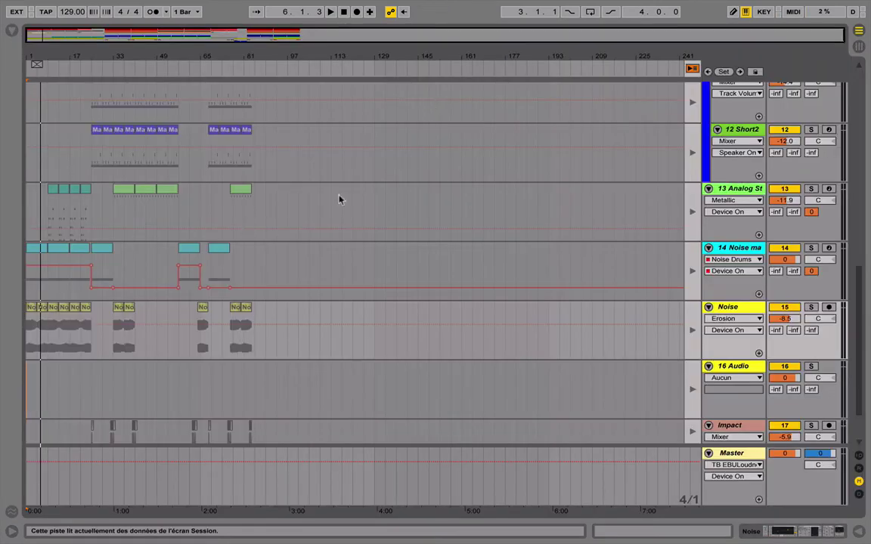
left_click(691, 69)
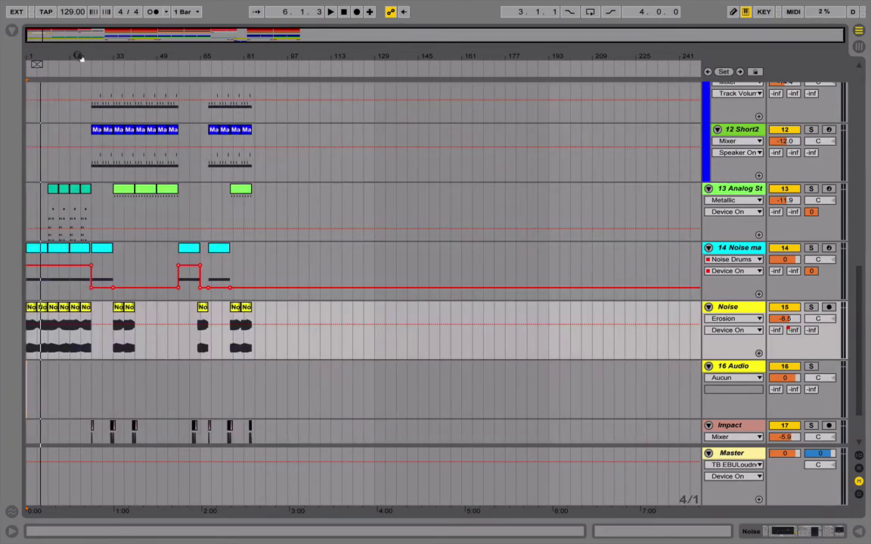
Solo the Noise track, play it from bar 1 and show its effect chain.
left_click_drag(79, 56, 302, 117)
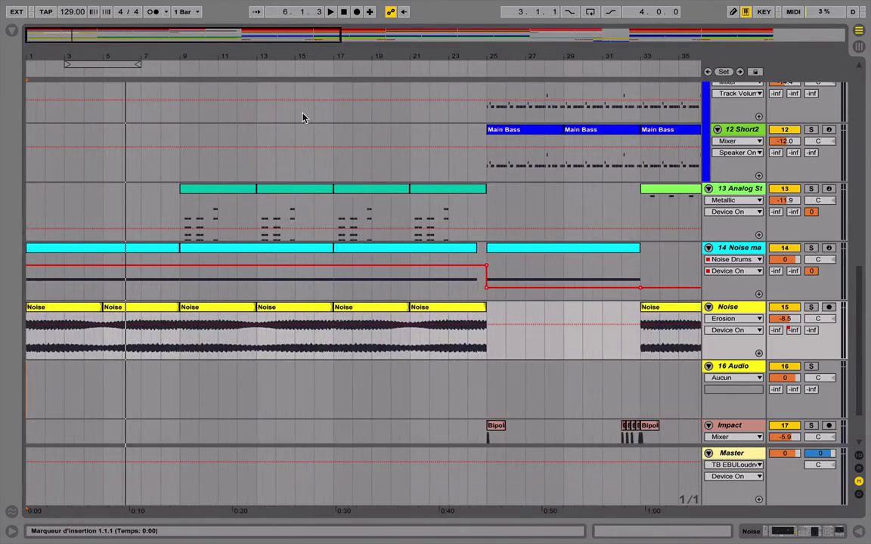
left_click(810, 307)
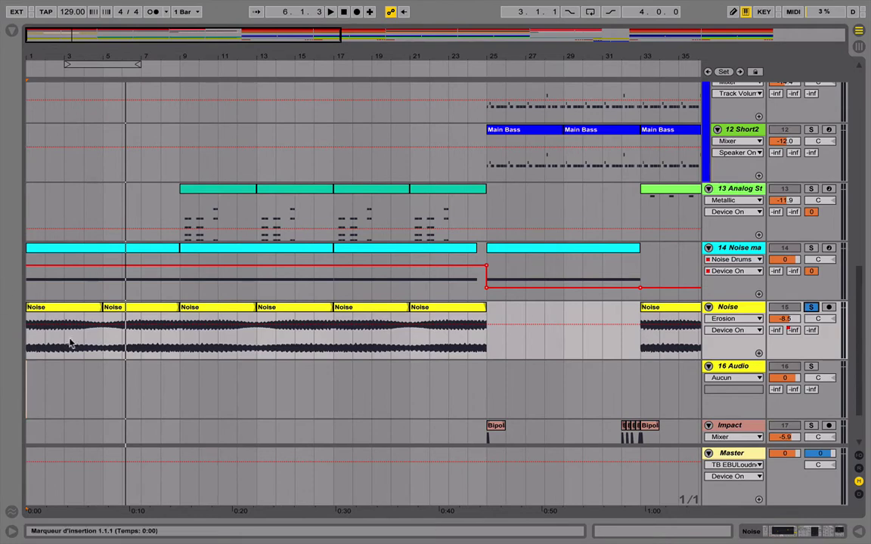
left_click(65, 308)
key("space")
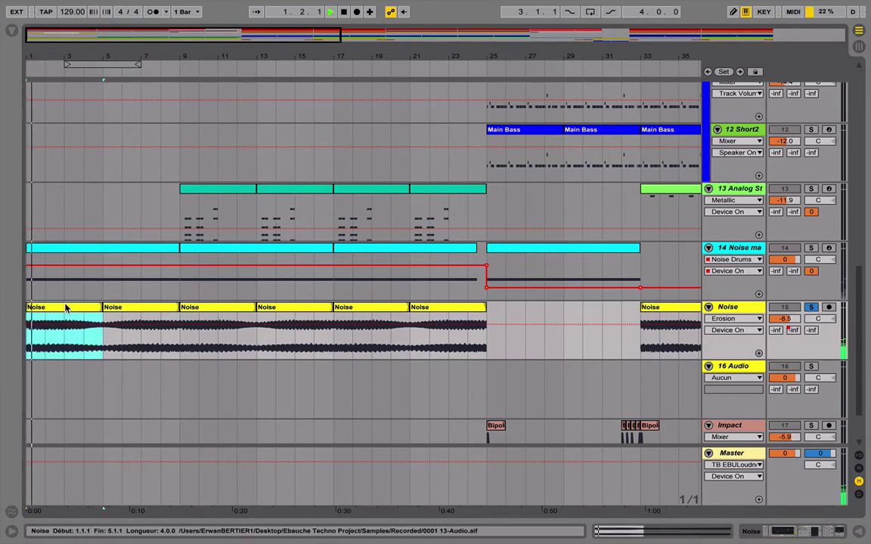
double_click(726, 307)
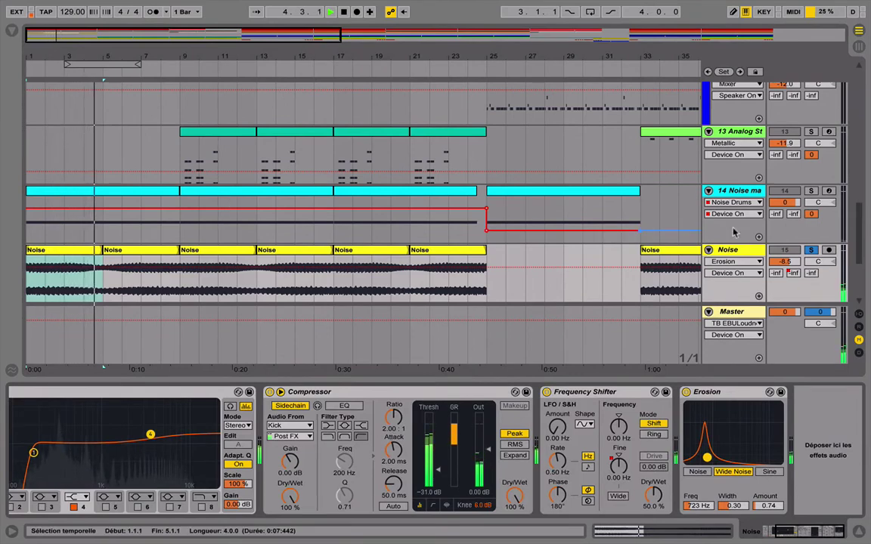
Unsolo the Noise track and play it within the full mix, jumping ahead to about bar 22.
left_click(810, 251)
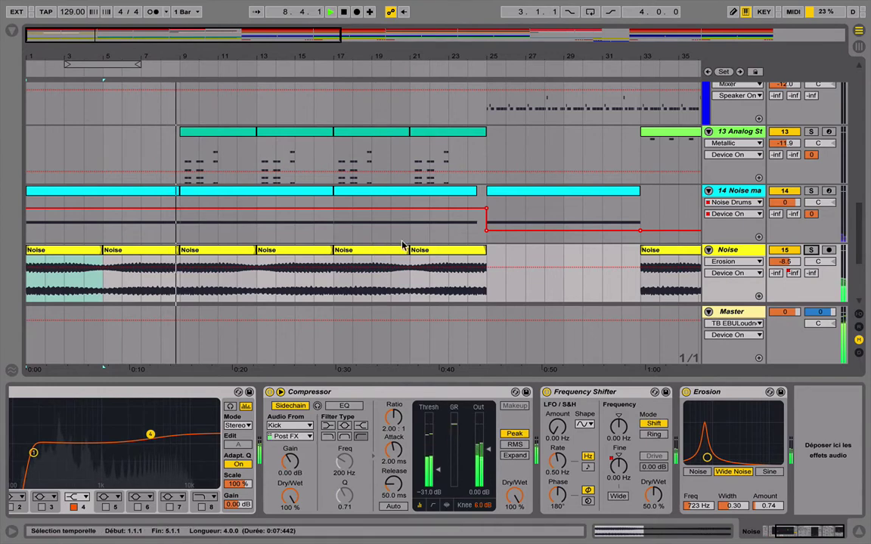
left_click(433, 68)
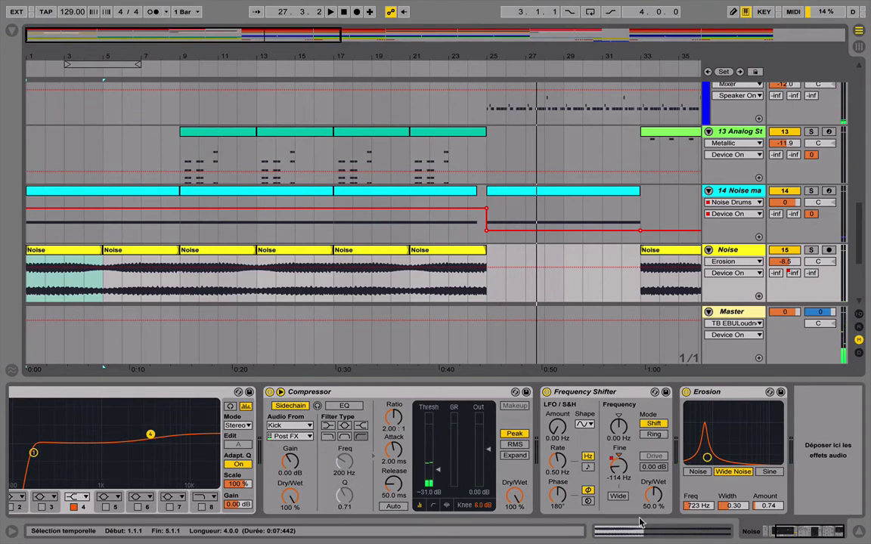
Show the Frequency Shifter's Fine automation on the Noise track and play the track soloed from bar 21.
left_click(619, 467)
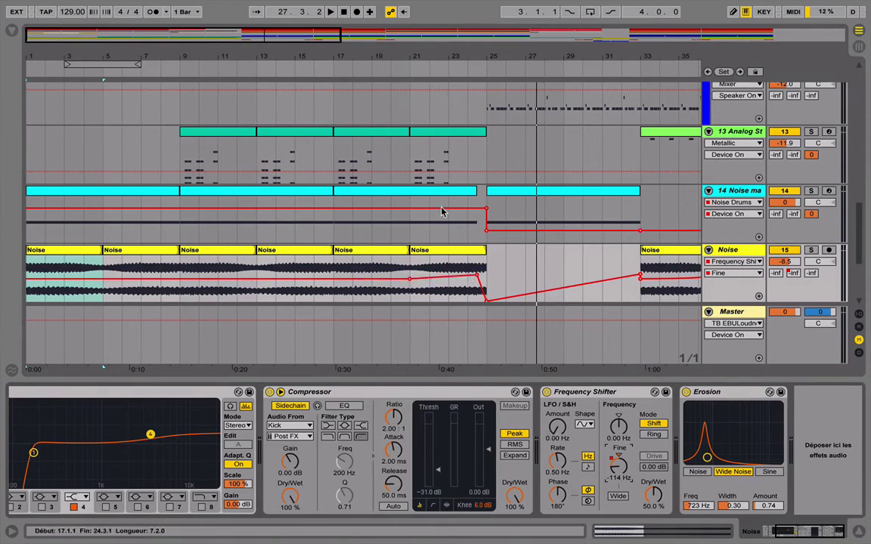
left_click(448, 246)
left_click(810, 251)
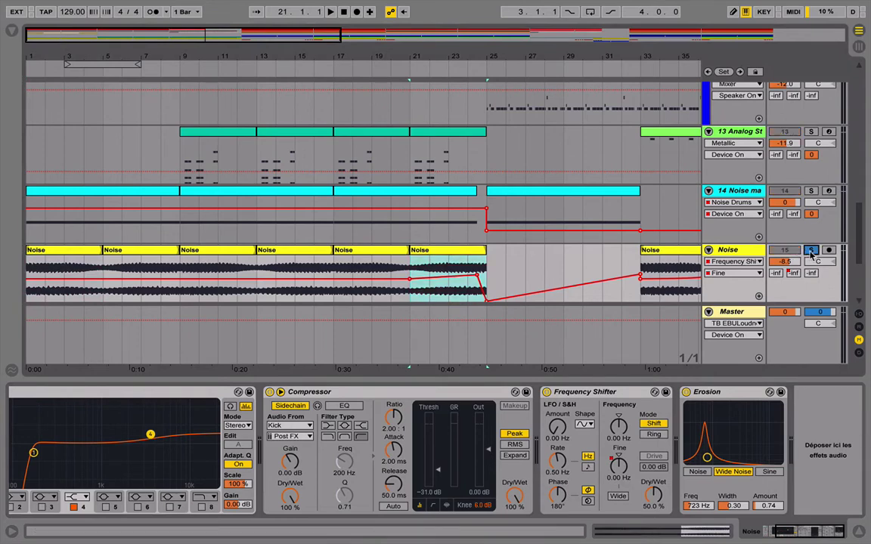
key("space")
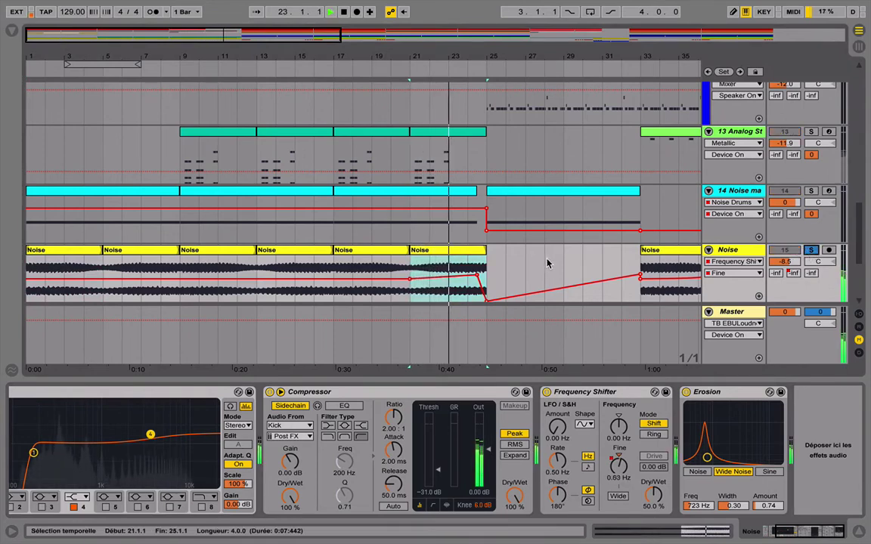
key("space")
Add a Spectrum after Erosion on the Noise track, enlarge its display and analyse the noise during playback.
left_click(13, 32)
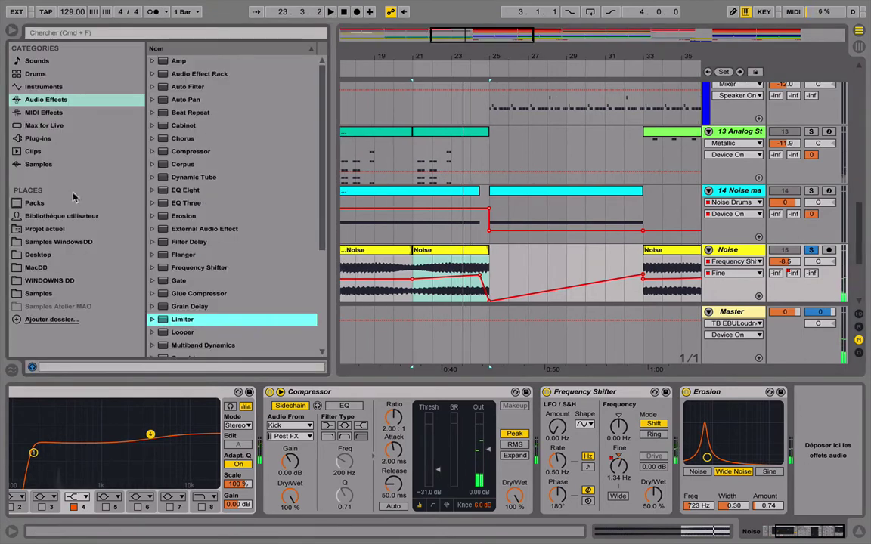
scroll(227, 302, "down", 5)
left_click(182, 274)
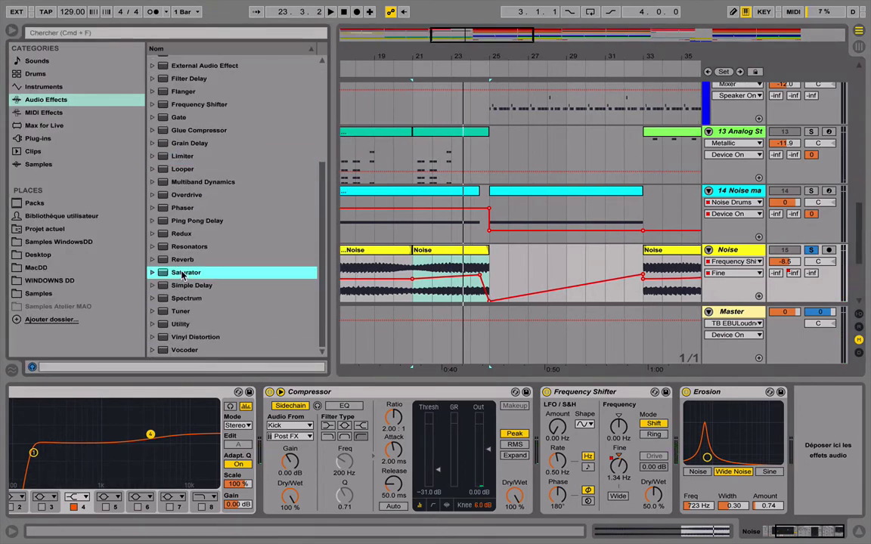
left_click_drag(187, 300, 812, 398)
left_click(633, 392)
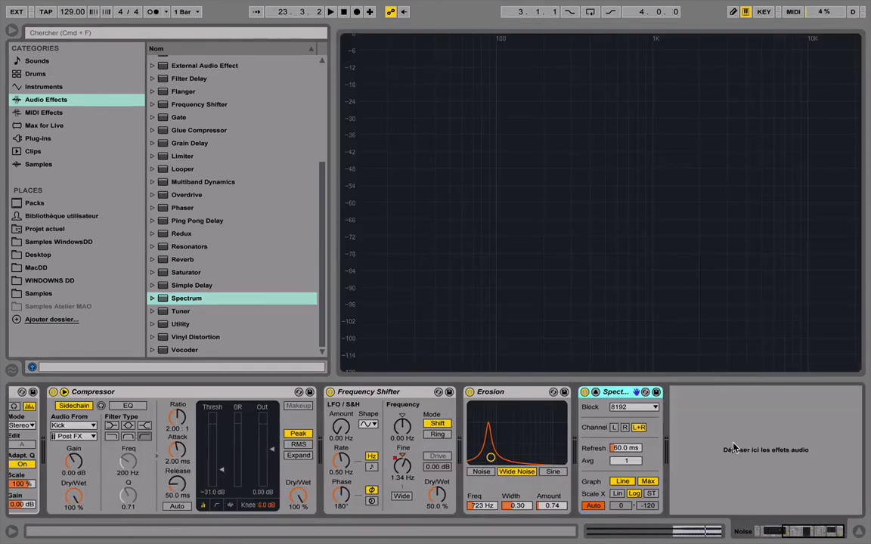
key("space")
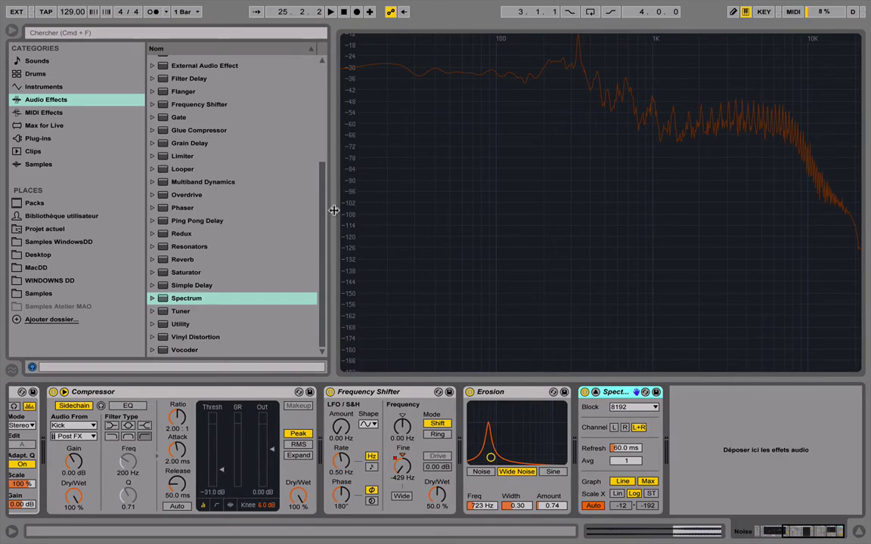
Return to the Arrangement and delete the Spectrum from the Noise track.
key("Tab")
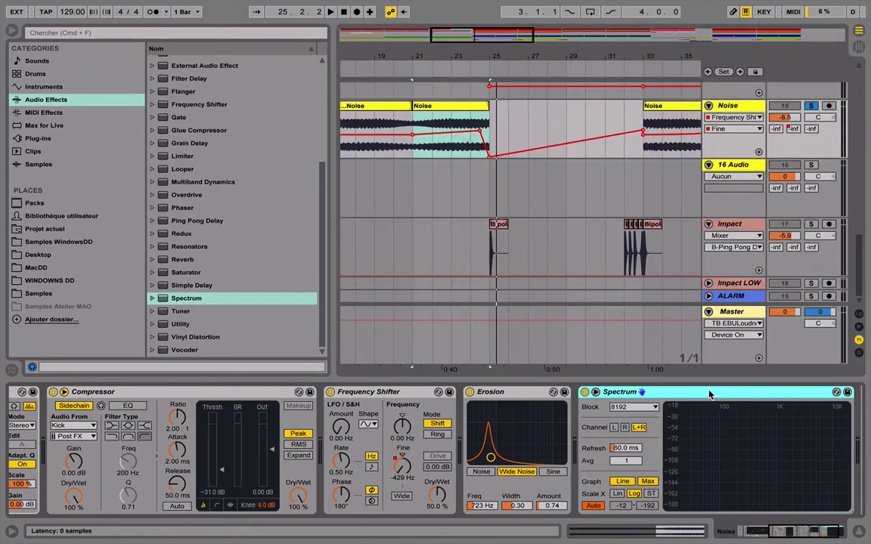
key("Delete")
scroll(649, 195, "up", 4)
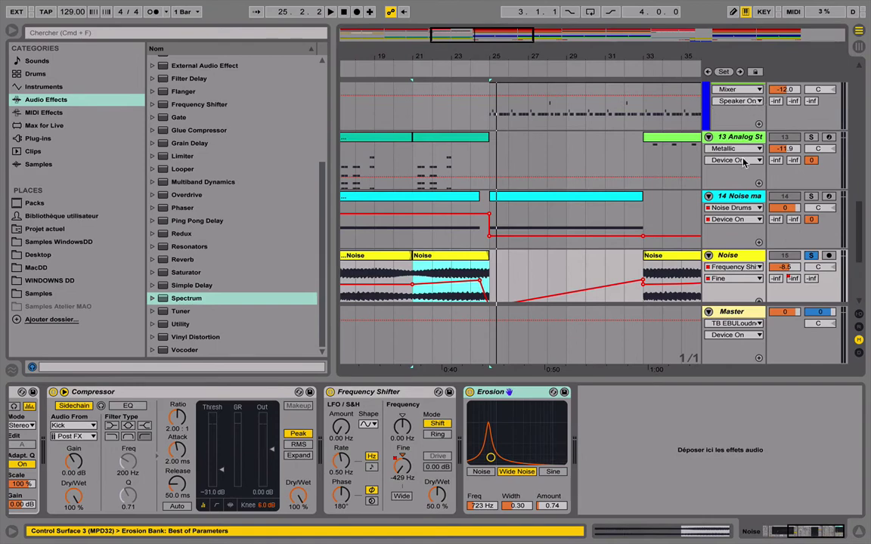
Collapse the Analog St, Noise ma and Noise tracks and review their device chains.
left_click(708, 138)
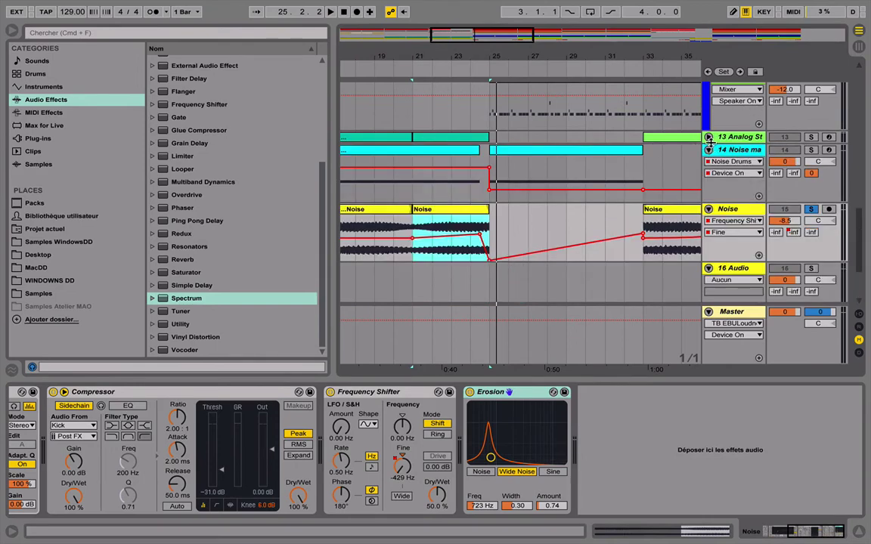
left_click(709, 150)
left_click(708, 164)
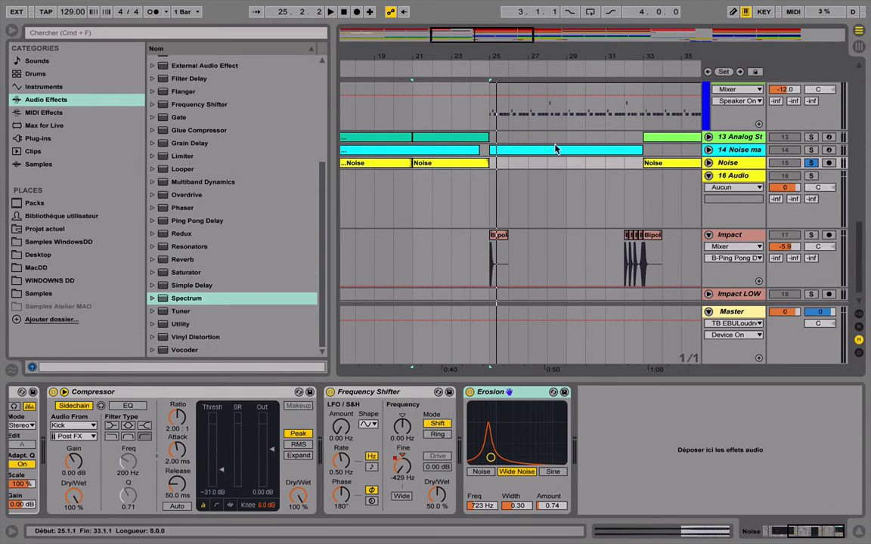
left_click(721, 136)
left_click(731, 151)
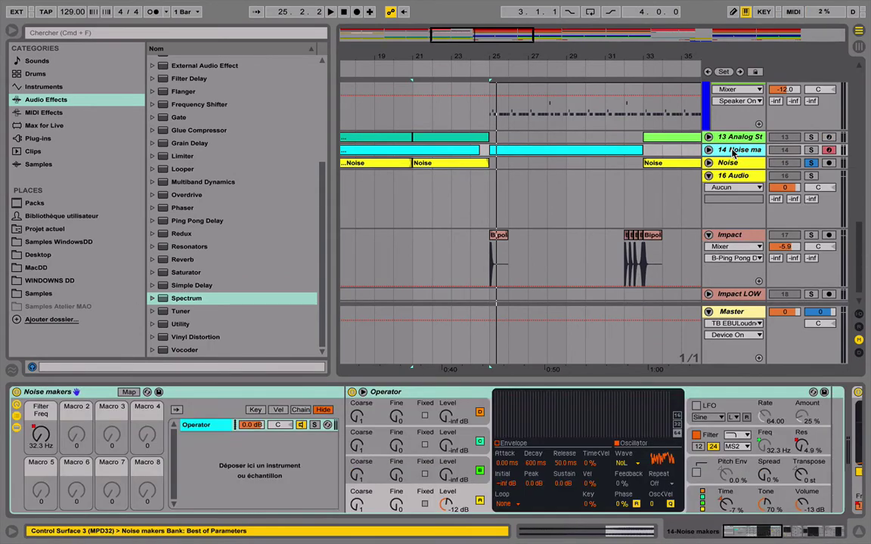
left_click(730, 164)
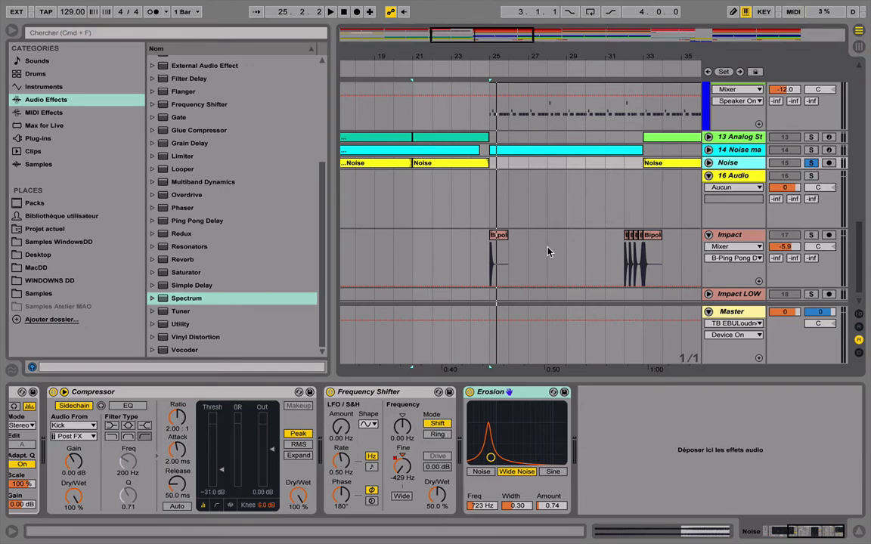
Open the BipolarKick13 clip at bar 25 on the Impact track and solo that track.
left_click(696, 239)
left_click(708, 235)
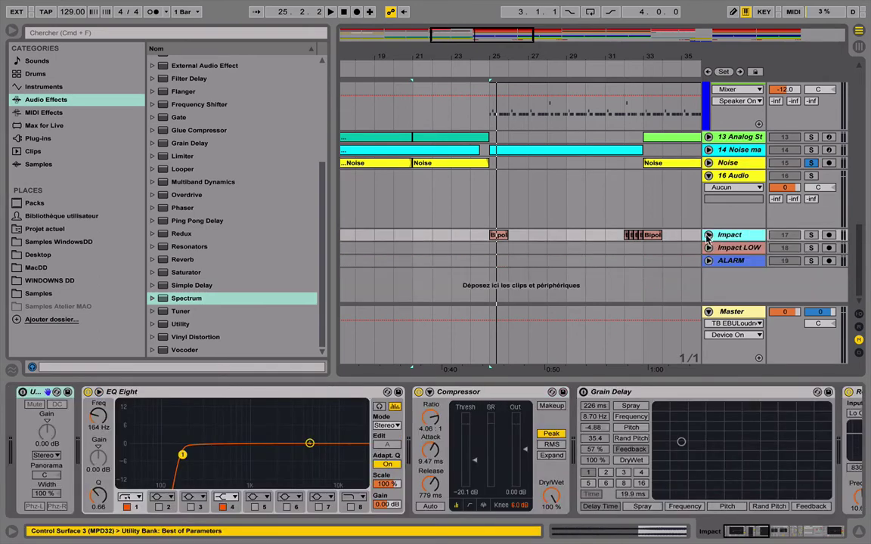
left_click(708, 235)
scroll(574, 227, "down", 1)
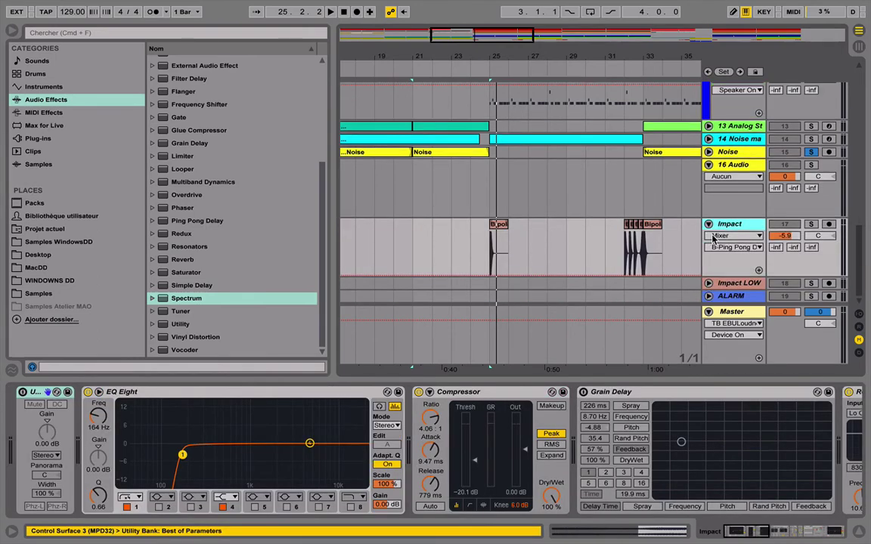
left_click(503, 229)
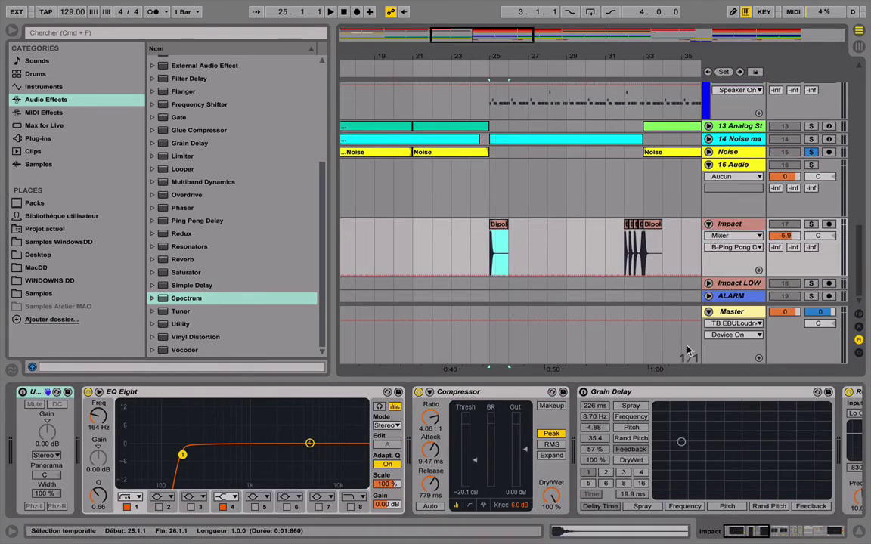
left_click(504, 225)
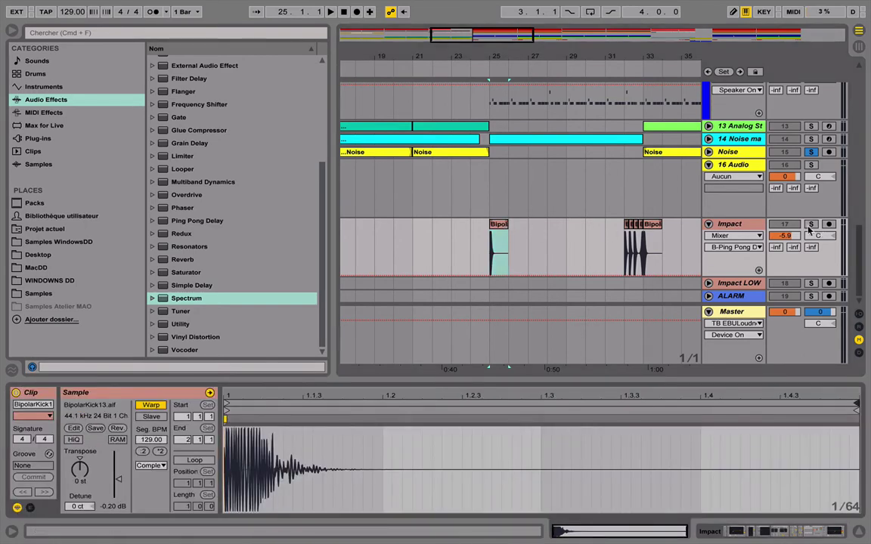
left_click(814, 228)
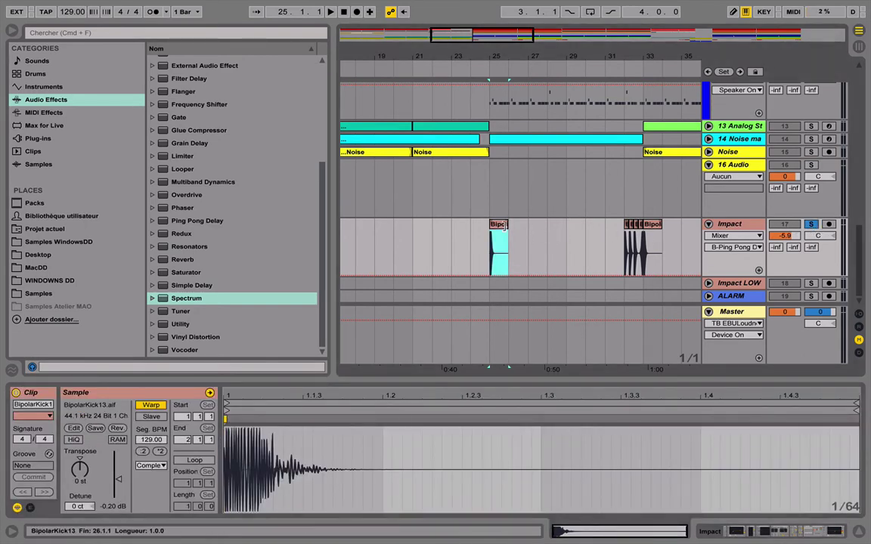
Fold the EQ Eight, Compressor, Grain Delay, Reverb, Frequency Shifter, Simple Delay and M_S devices in the Impact track's chain.
left_click(729, 224)
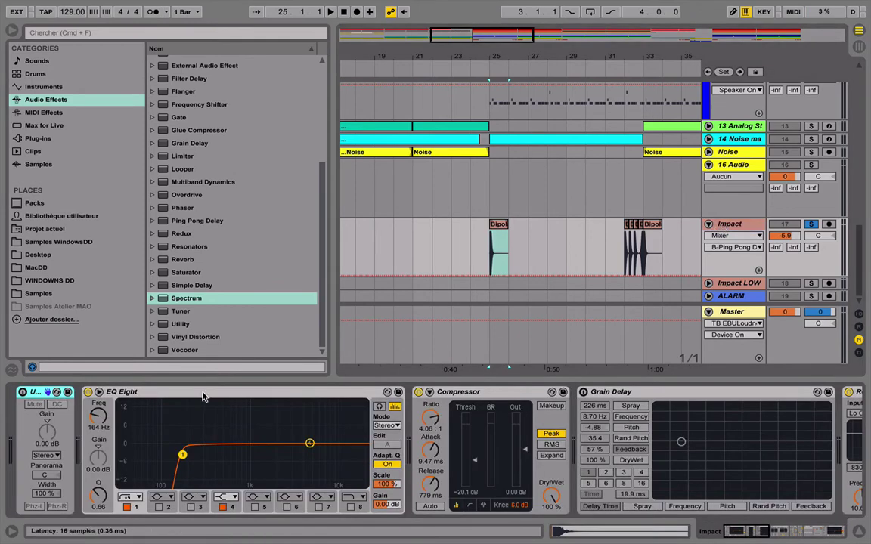
double_click(129, 391)
double_click(132, 392)
double_click(152, 392)
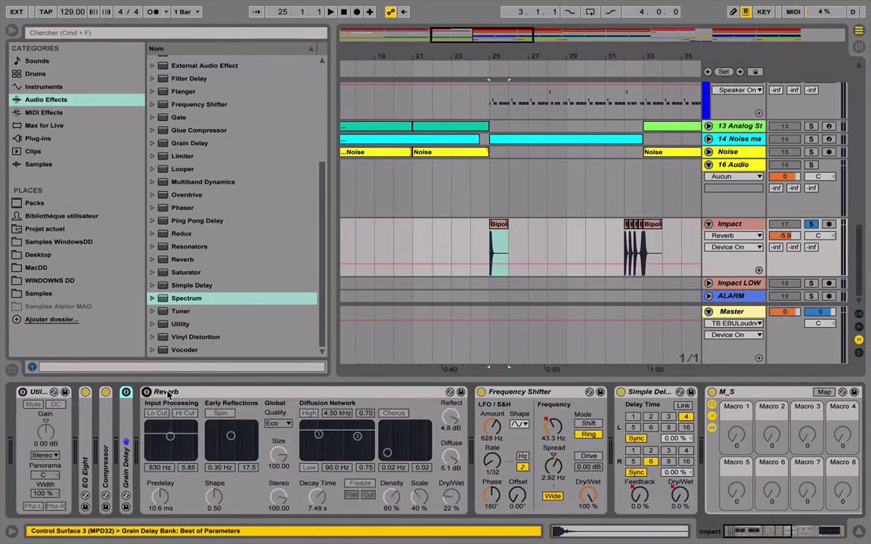
double_click(168, 392)
double_click(193, 391)
double_click(205, 391)
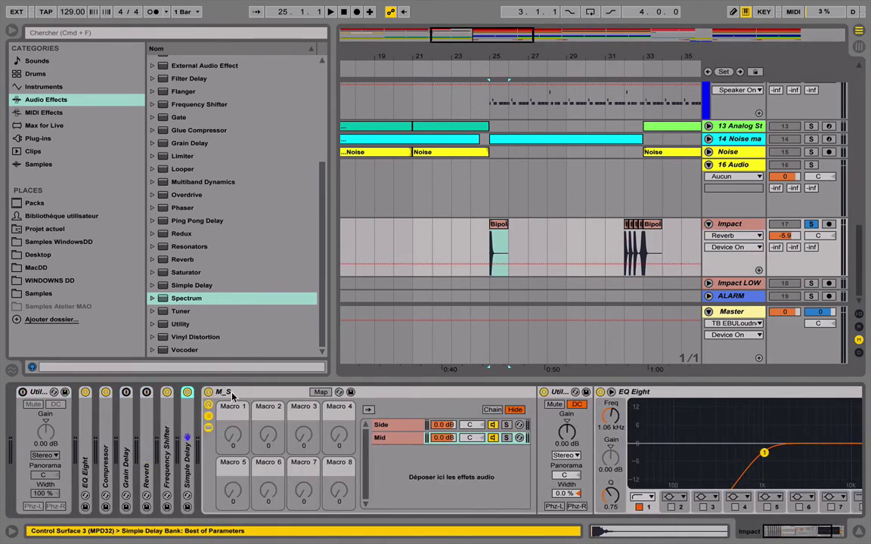
left_click(232, 391)
left_click(246, 392)
double_click(210, 391)
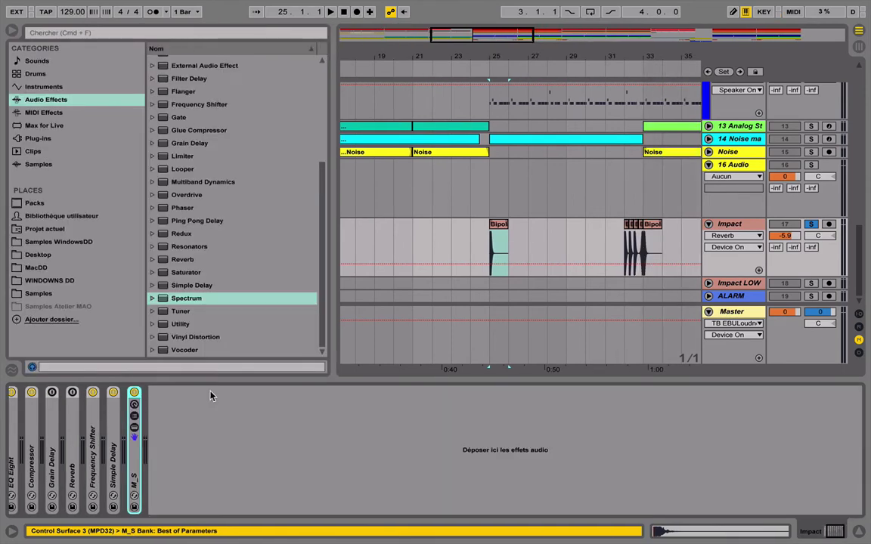
Turn off the Frequency Shifter, Simple Delay and M_S devices on the Impact track and play the kick clip.
left_click(93, 398)
left_click(114, 396)
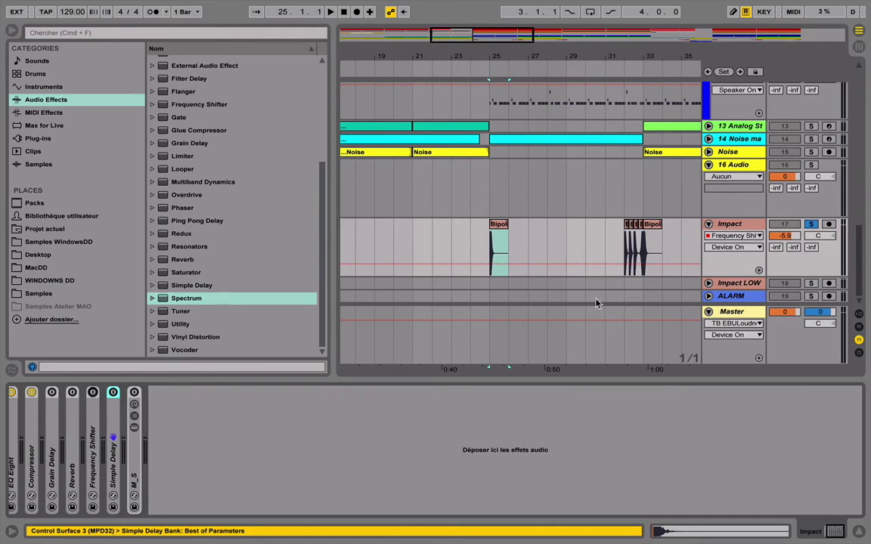
key("space")
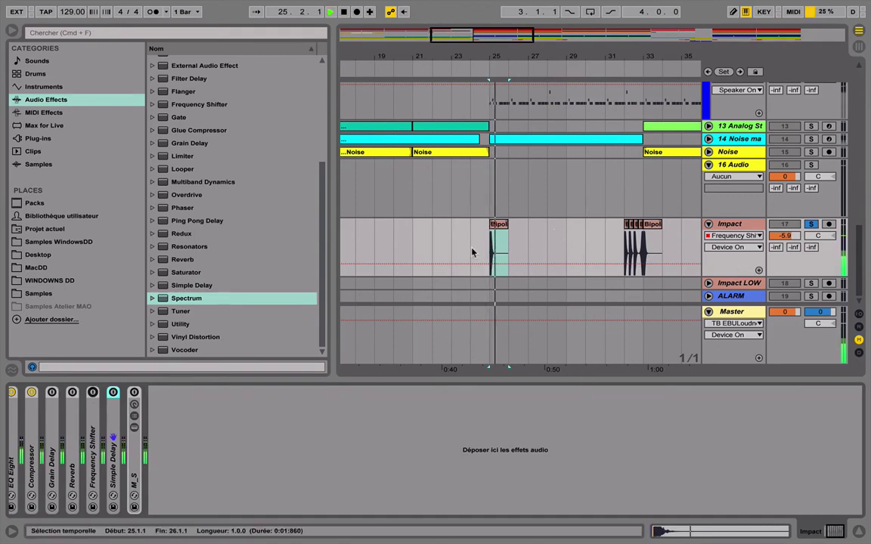
key("space")
Compare the Impact clip's sound with EQ Eight and Compressor bypassed and re-enabled, leaving both turned on.
left_click(12, 392)
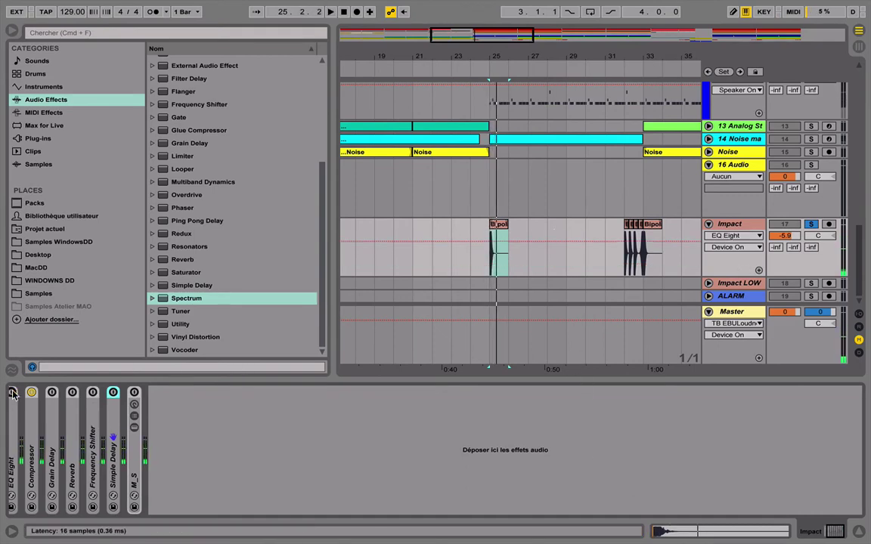
left_click(13, 393)
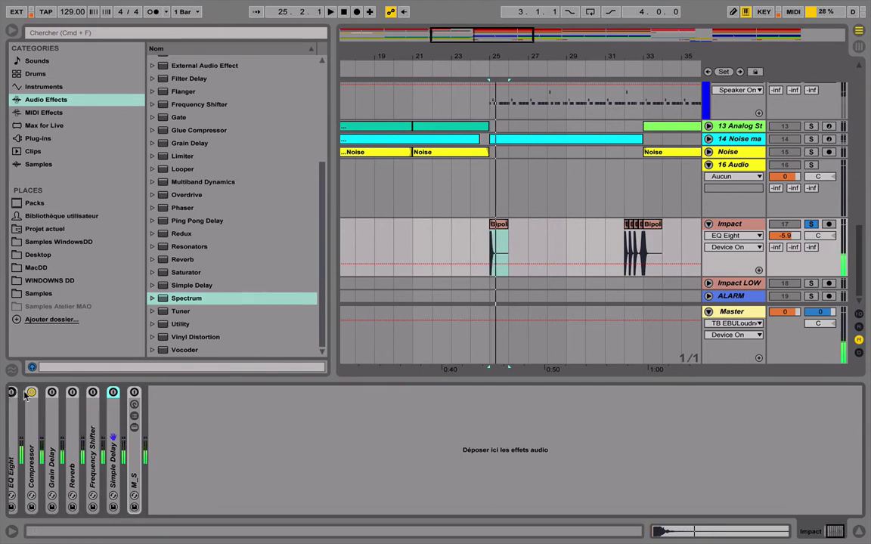
left_click(31, 392)
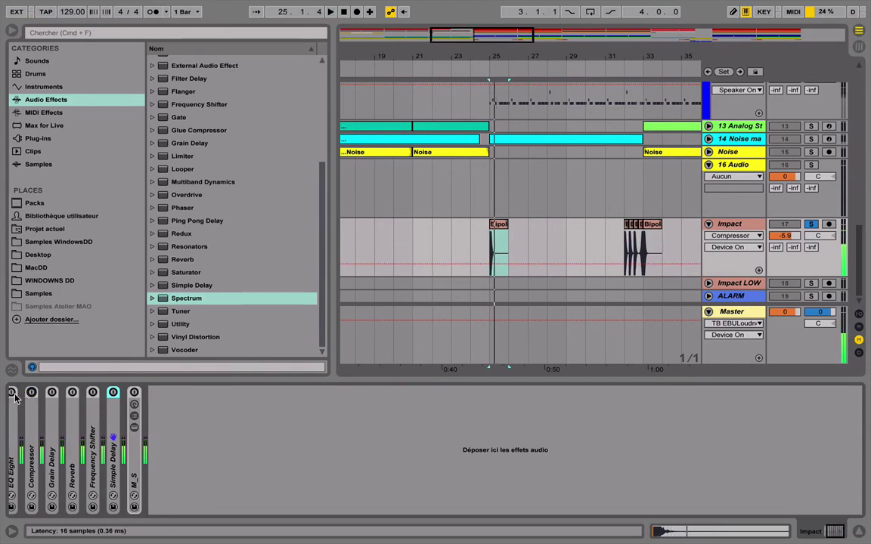
left_click(12, 393)
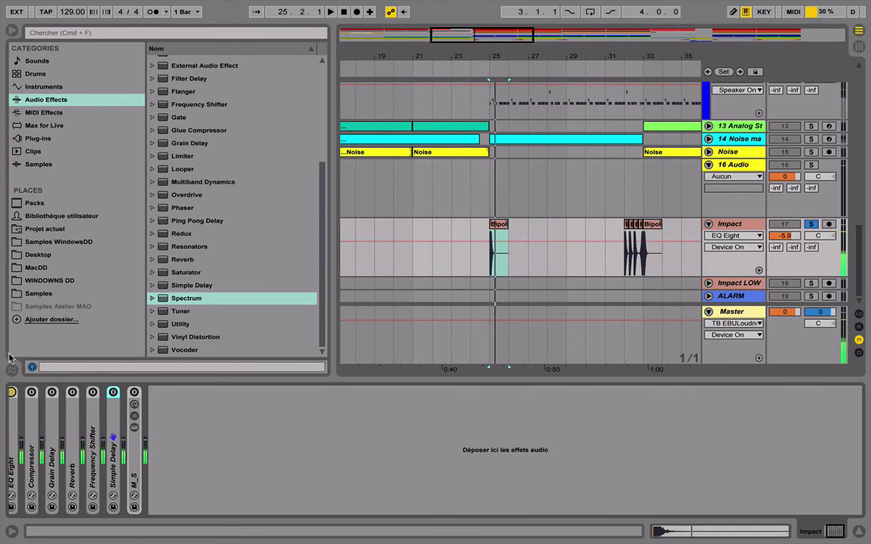
left_click(32, 393)
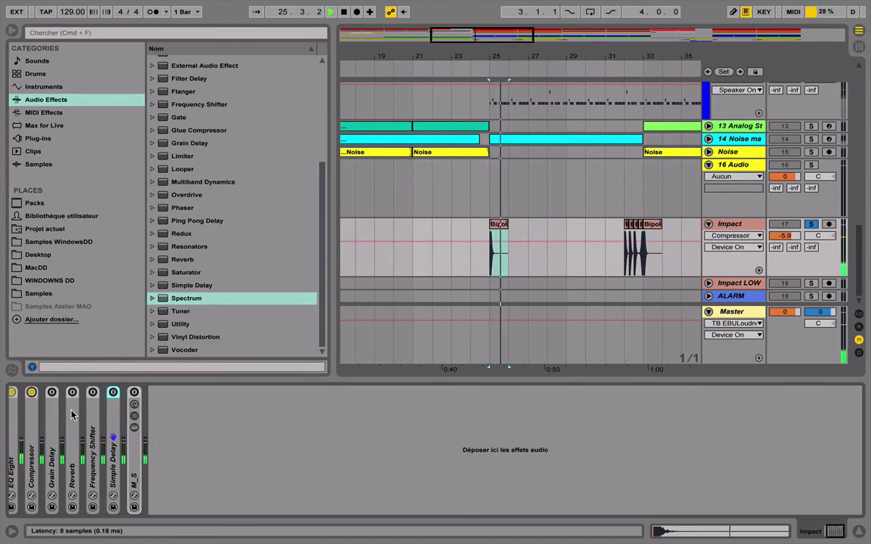
Unfold the Reverb in the Impact track's chain, turn it on and play the kick clip through it.
double_click(72, 411)
left_click(72, 392)
key("space")
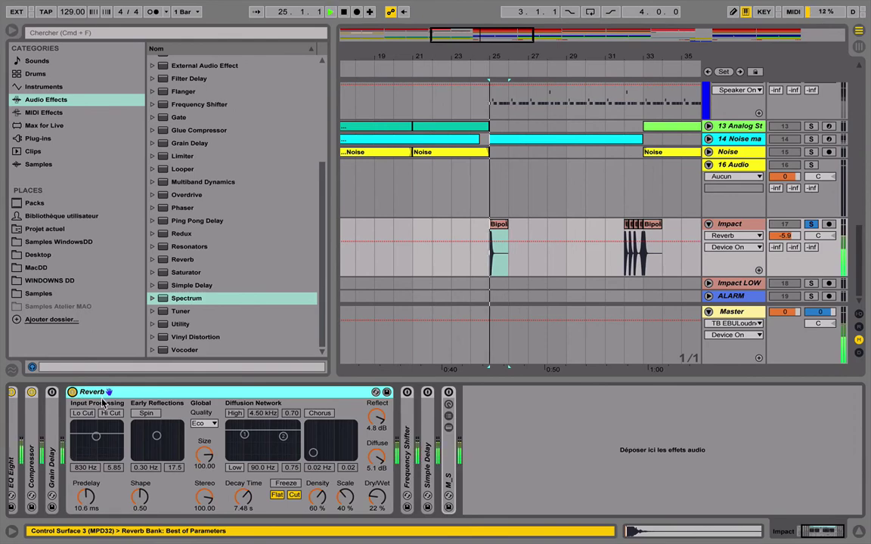
key("space")
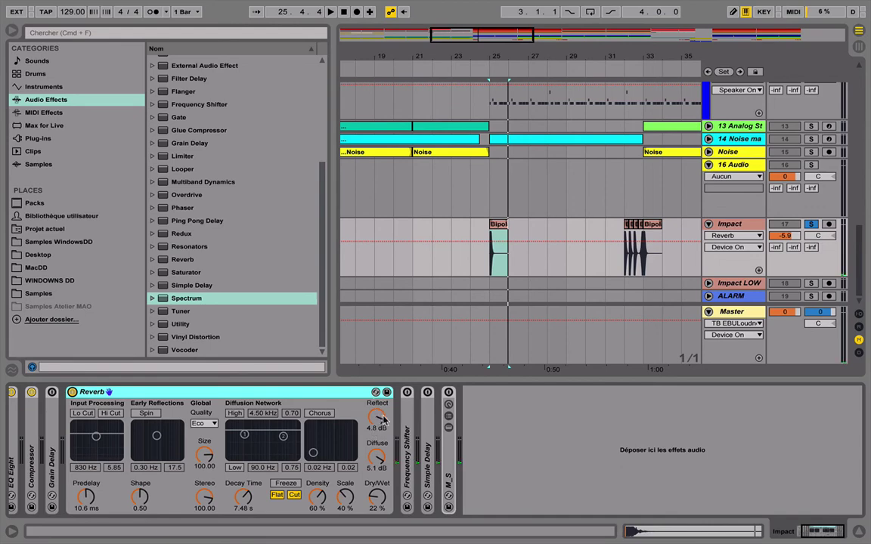
Unfold the Frequency Shifter in the Impact track's chain and turn it on while playing the kick clip.
double_click(407, 422)
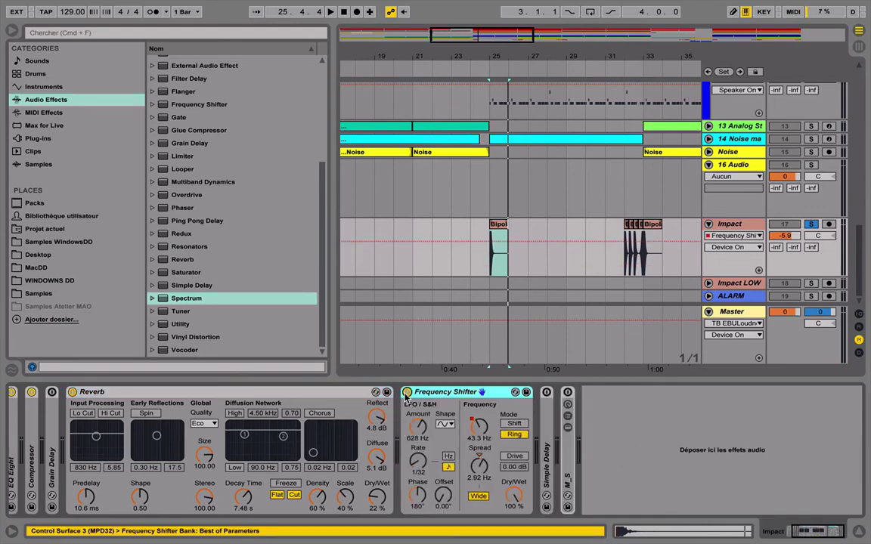
key("space")
left_click(406, 391)
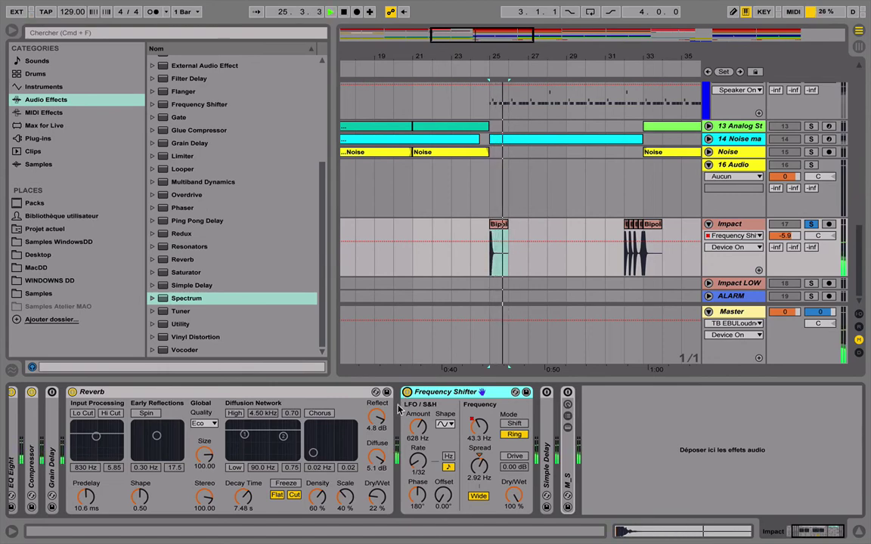
Unfold the Simple Delay in the Impact track's chain, turn it on and select the M_S device.
double_click(547, 463)
left_click(547, 392)
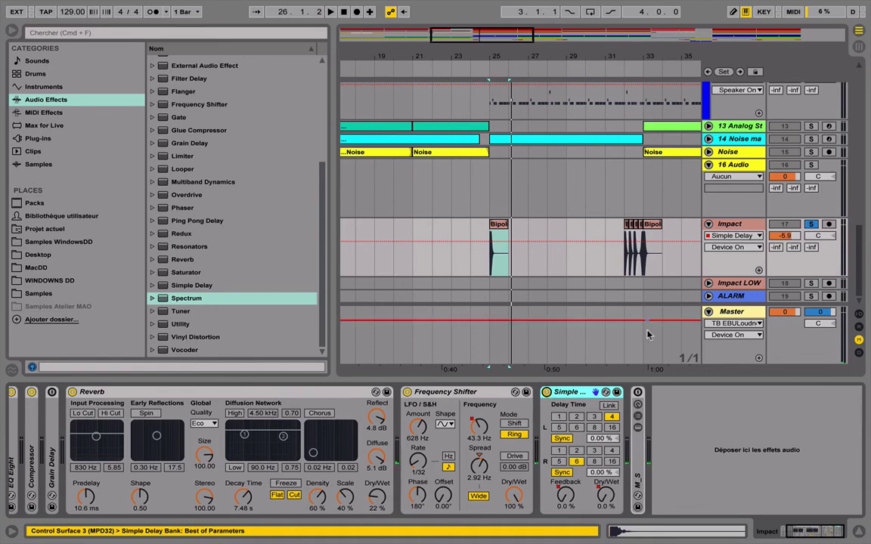
left_click(638, 438)
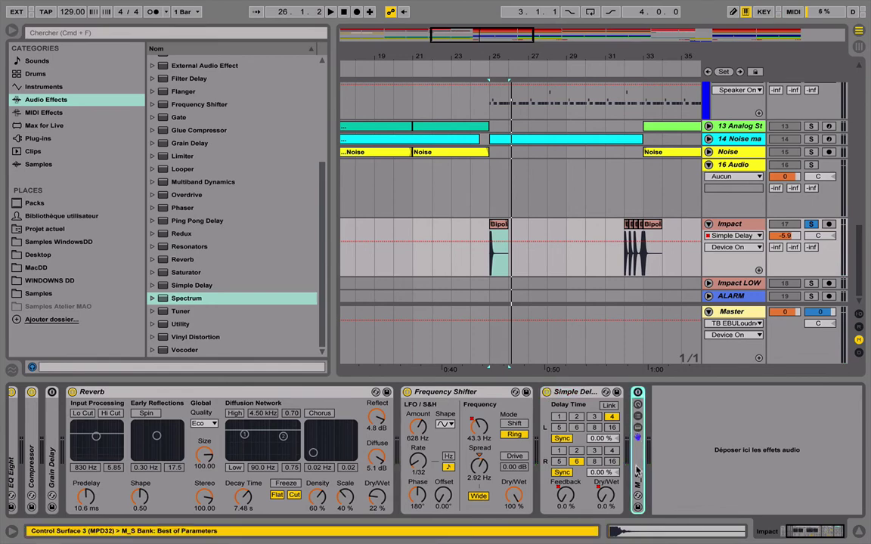
scroll(514, 257, "up", 2)
scroll(514, 257, "down", 2)
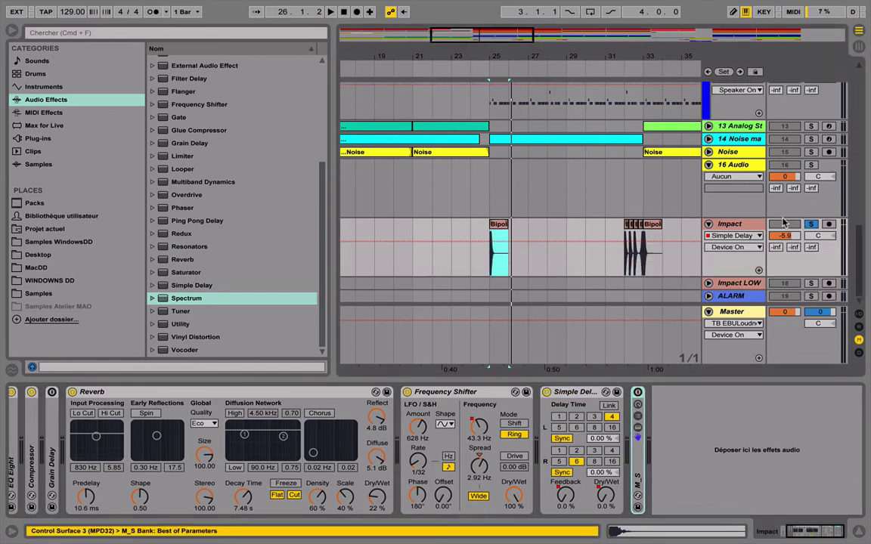
Play the Impact hits leading into bar 33 soloed and again in the full mix, leaving the Impact track unsoloed.
left_click(722, 224)
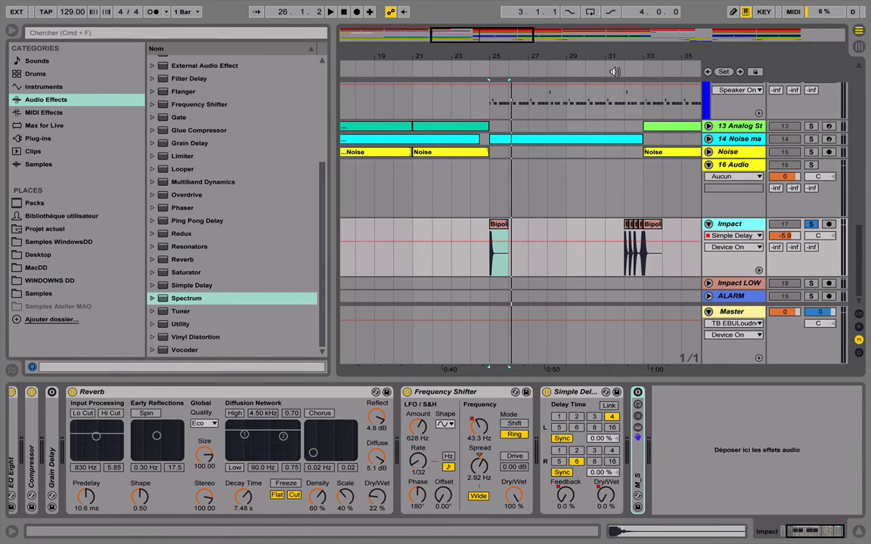
key("space")
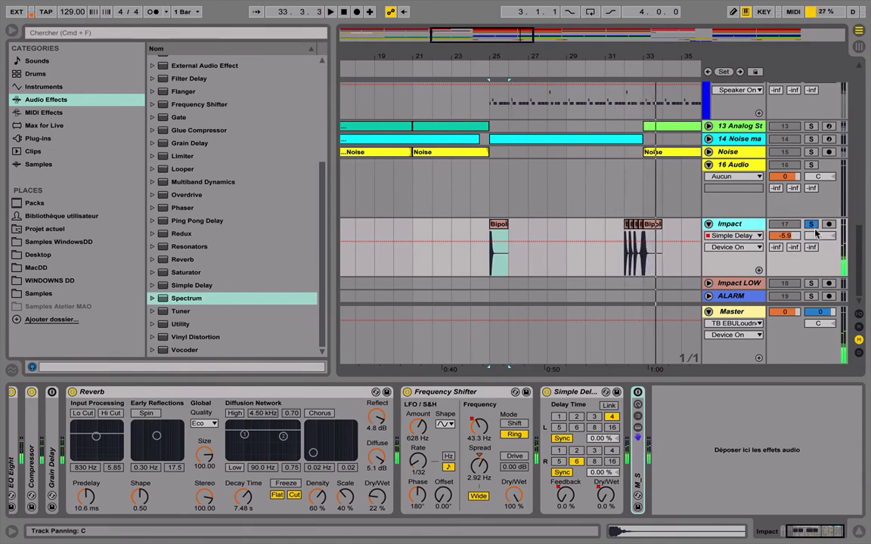
key("space")
left_click(635, 92)
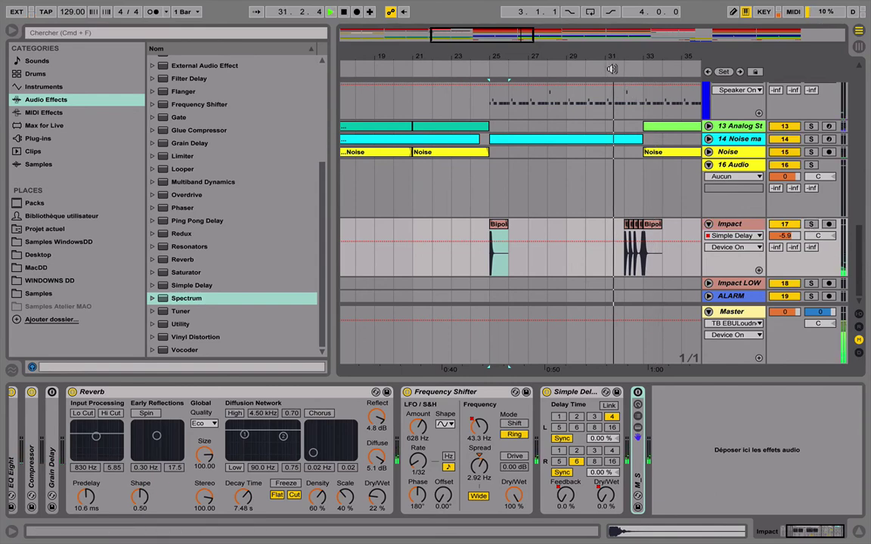
key("space")
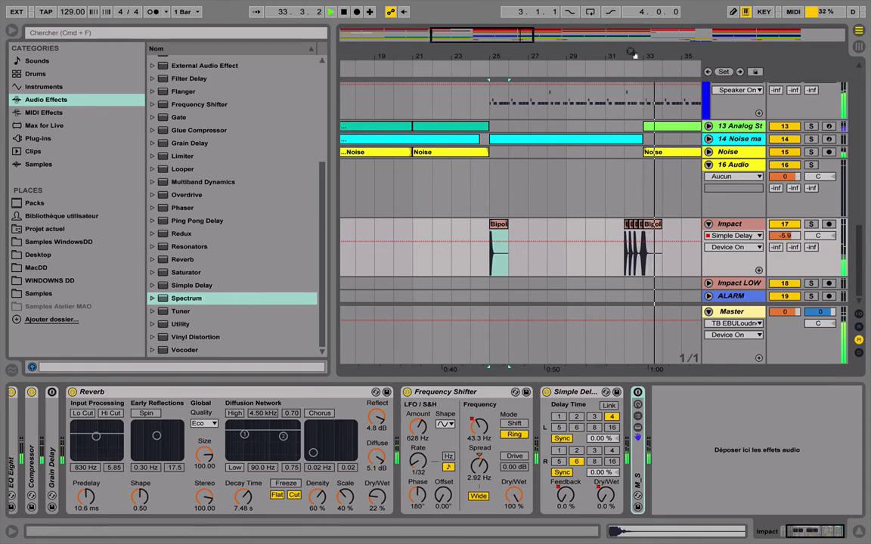
Stop playback and examine where the Impact clips are placed across the whole arrangement.
left_click_drag(632, 57, 558, 68)
scroll(587, 206, "up", 5)
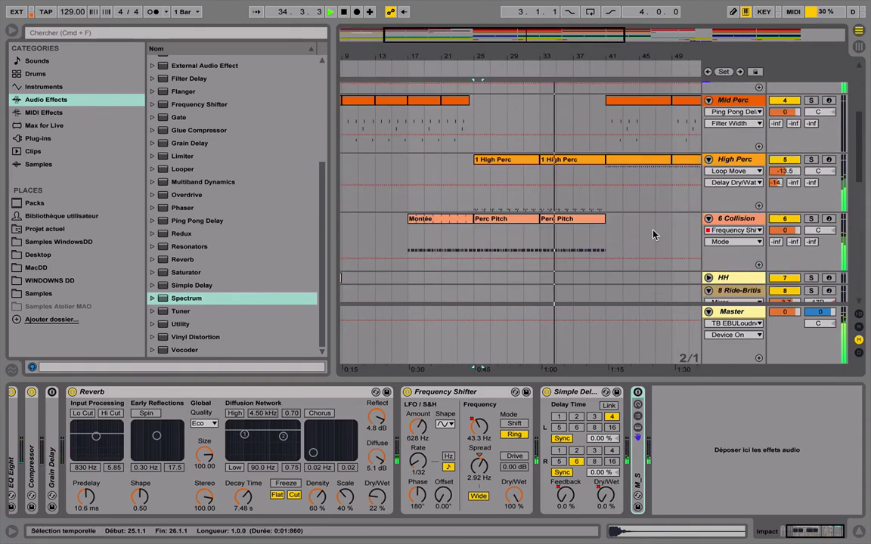
scroll(587, 207, "down", 3)
scroll(590, 206, "down", 4)
key("space")
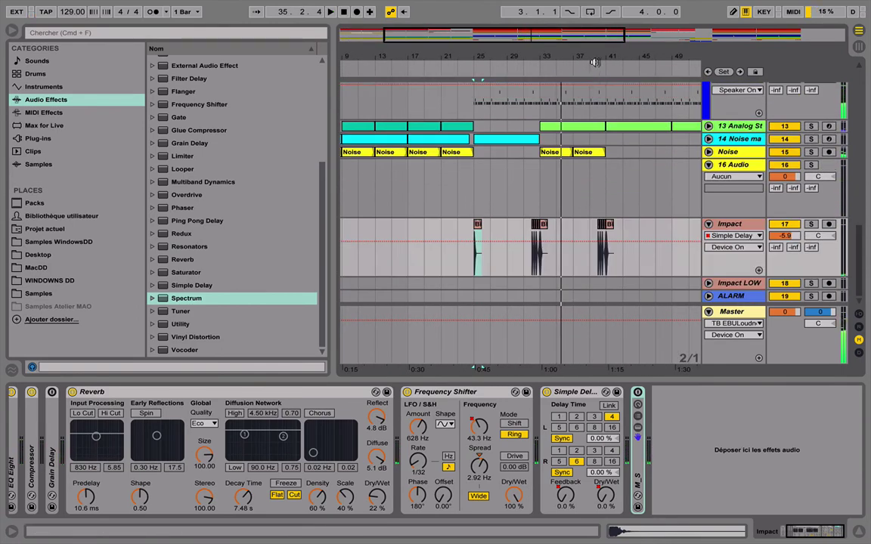
key("minus")
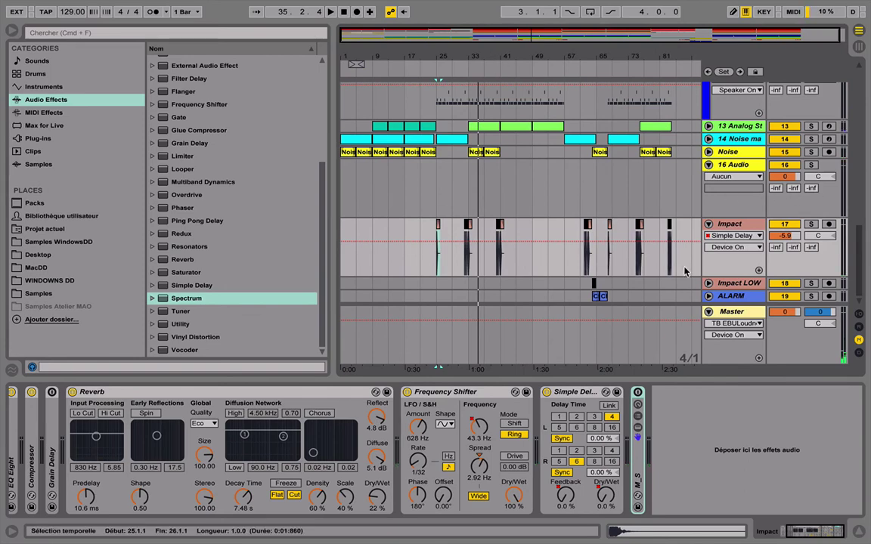